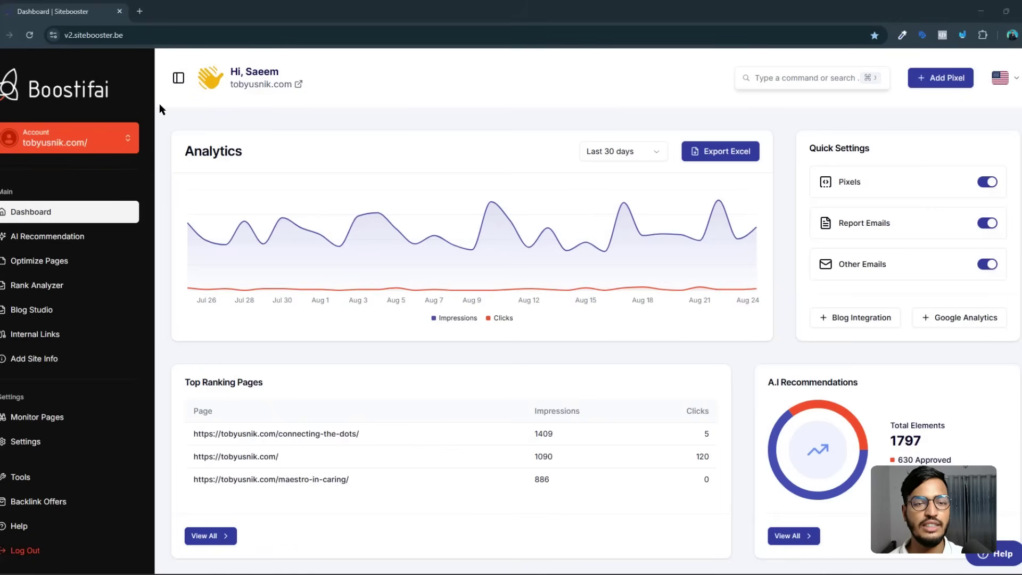
Turn on the red annotation pen and circle the Boostifai logo and the tobyusnik.com site name
{"action": "left_click", "coordinate": [963, 36]}
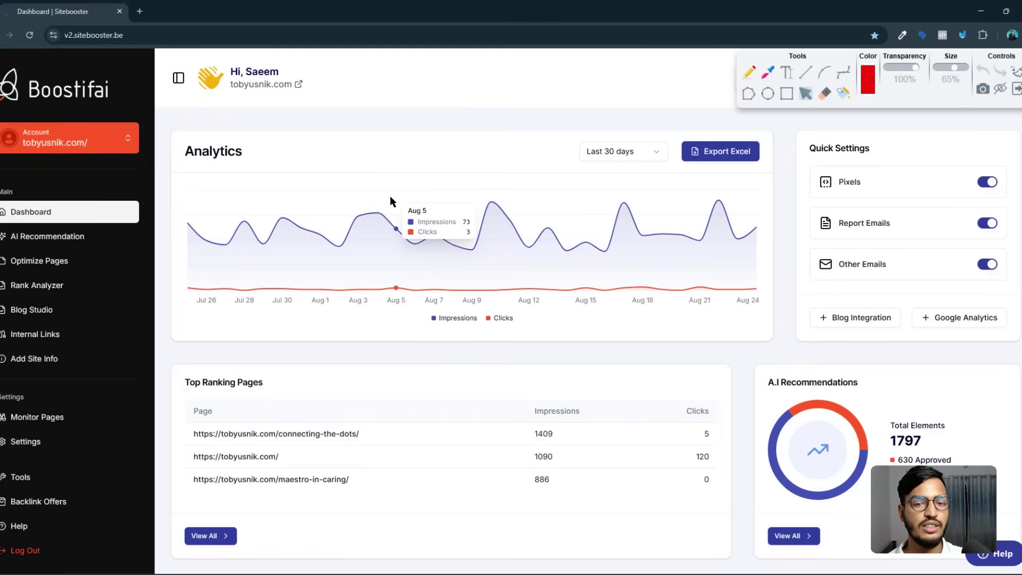
{"action": "left_click", "coordinate": [749, 72]}
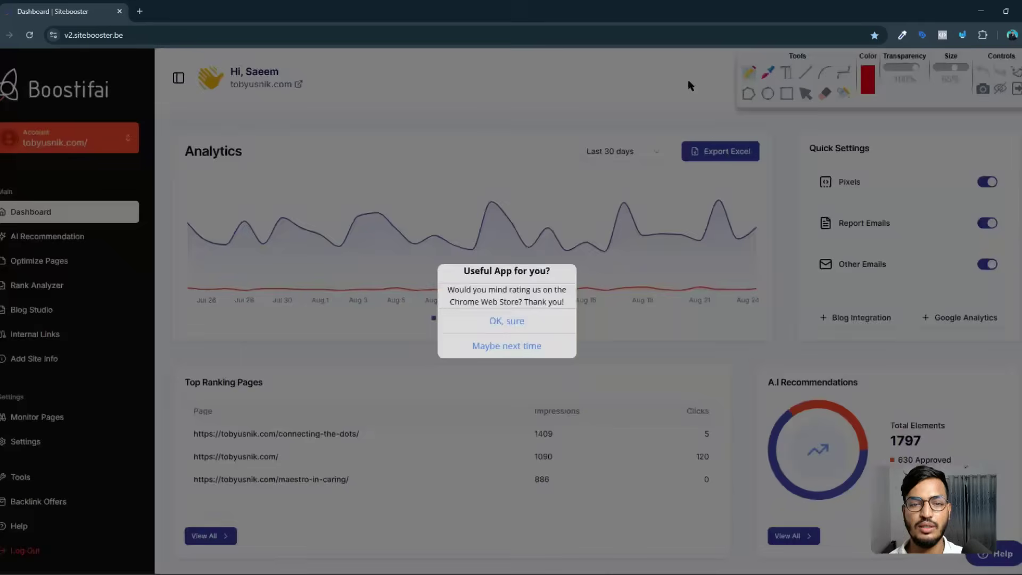
{"action": "left_click", "coordinate": [507, 346]}
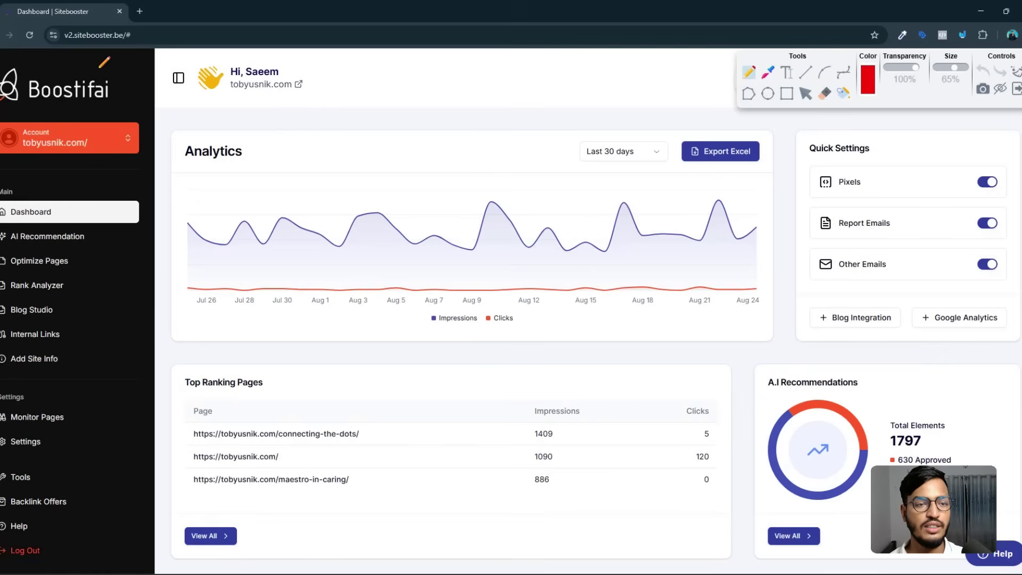
{"action": "left_click_drag", "start_coordinate": [68, 66], "coordinate": [2, 109]}
{"action": "left_click_drag", "start_coordinate": [171, 99], "coordinate": [72, 60]}
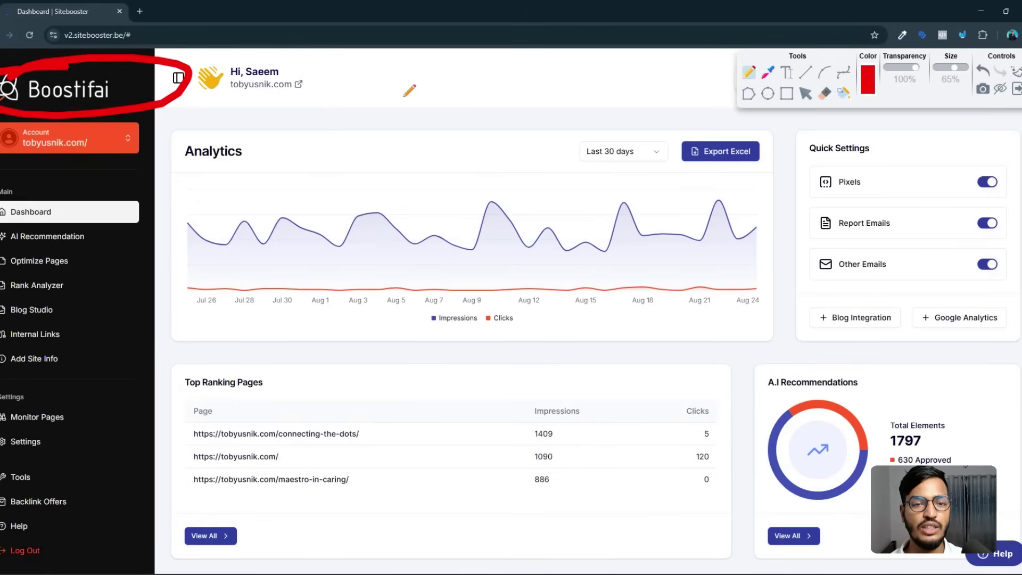
{"action": "left_click_drag", "start_coordinate": [346, 74], "coordinate": [305, 97]}
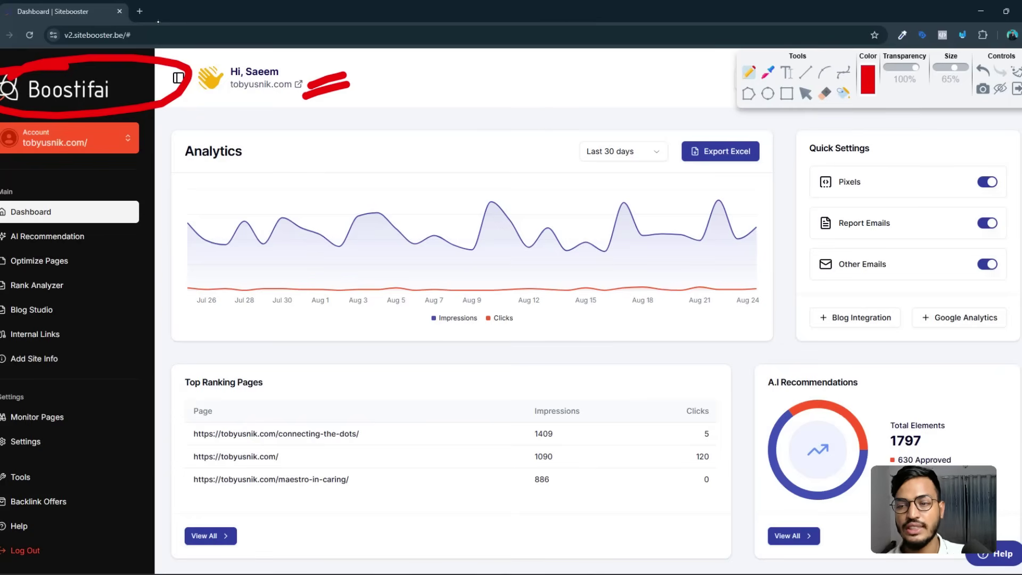
Mark the Quick Settings Pixels row, Analytics heading, Impressions and Clicks lines, and Top Ranking Pages
{"action": "left_click_drag", "start_coordinate": [774, 174], "coordinate": [831, 176]}
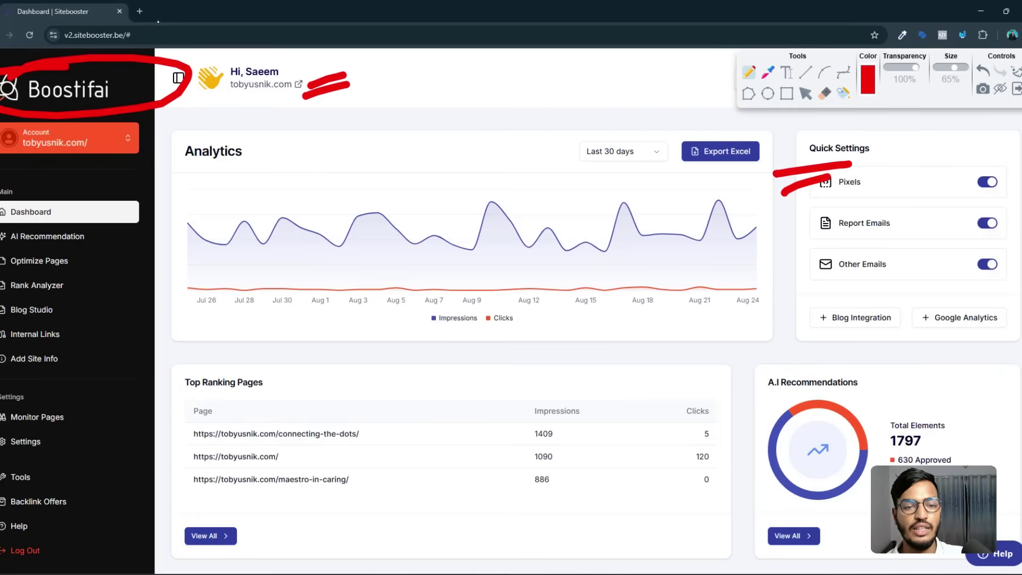
{"action": "left_click_drag", "start_coordinate": [248, 143], "coordinate": [246, 158]}
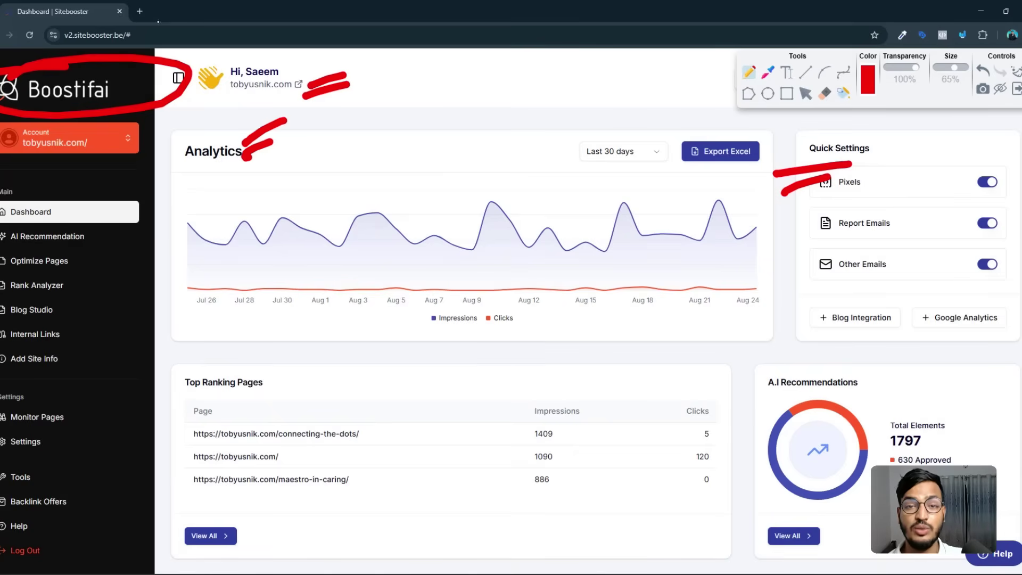
{"action": "mouse_move", "coordinate": [181, 222]}
{"action": "left_mouse_down"}
{"action": "mouse_move", "coordinate": [216, 243]}
{"action": "mouse_move", "coordinate": [368, 230]}
{"action": "mouse_move", "coordinate": [737, 234]}
{"action": "left_mouse_up"}
{"action": "mouse_move", "coordinate": [189, 290]}
{"action": "left_mouse_down"}
{"action": "mouse_move", "coordinate": [581, 268]}
{"action": "mouse_move", "coordinate": [785, 285]}
{"action": "left_mouse_up"}
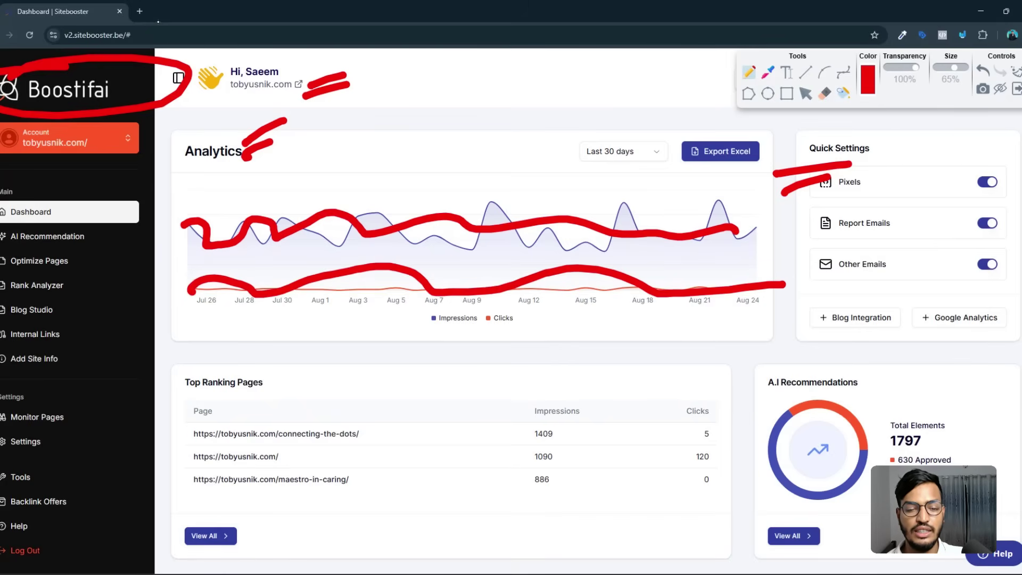
{"action": "left_click_drag", "start_coordinate": [274, 384], "coordinate": [323, 369]}
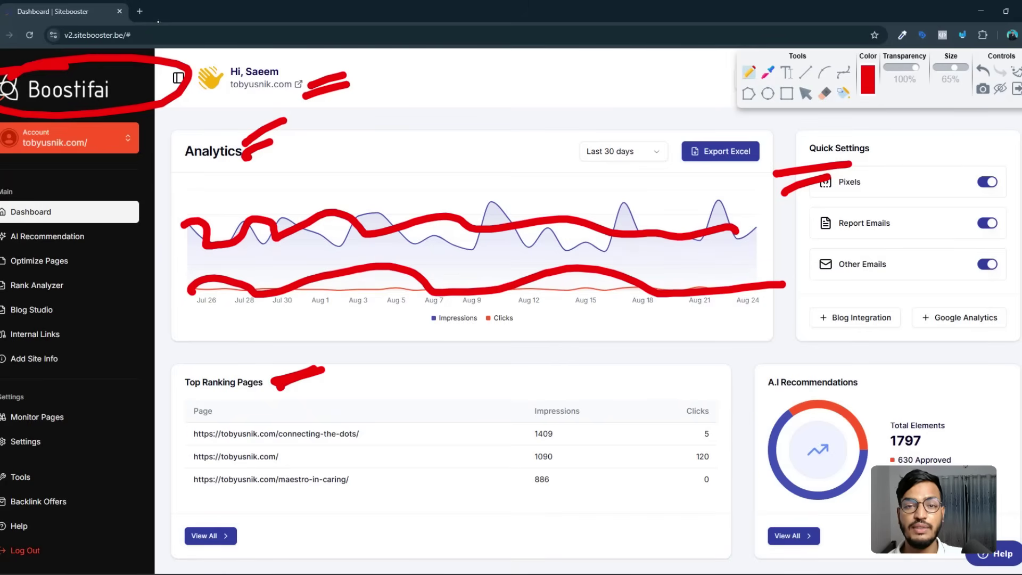
Circle the Impressions and Clicks columns and the 32 Posts count in red
{"action": "scroll", "coordinate": [479, 320], "scroll_direction": "down", "scroll_amount": 4}
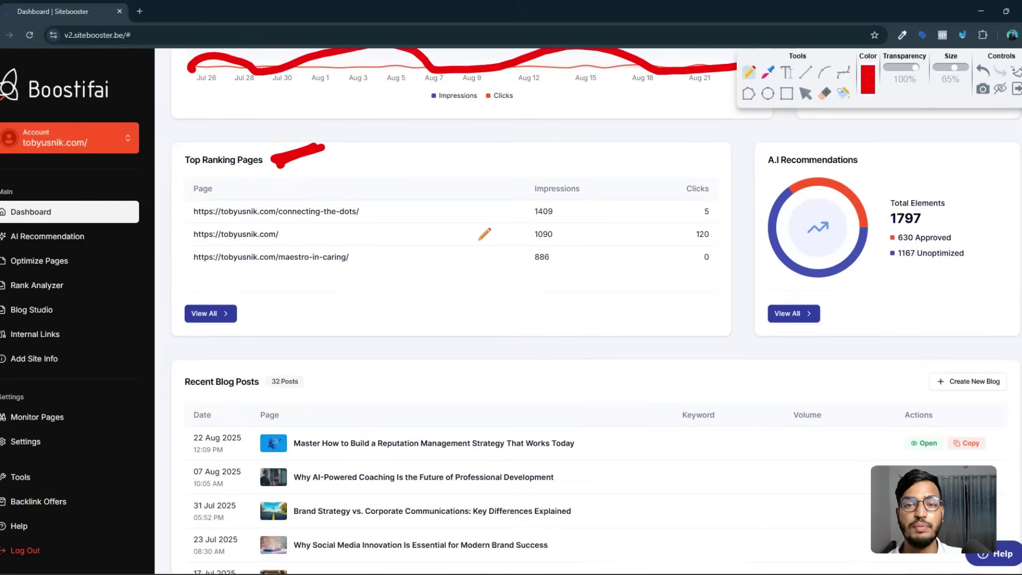
{"action": "mouse_move", "coordinate": [506, 182]}
{"action": "left_mouse_down"}
{"action": "mouse_move", "coordinate": [478, 292]}
{"action": "mouse_move", "coordinate": [508, 180]}
{"action": "left_mouse_up"}
{"action": "mouse_move", "coordinate": [674, 153]}
{"action": "left_mouse_down"}
{"action": "mouse_move", "coordinate": [631, 221]}
{"action": "mouse_move", "coordinate": [729, 159]}
{"action": "mouse_move", "coordinate": [672, 154]}
{"action": "left_mouse_up"}
{"action": "scroll", "coordinate": [458, 347], "scroll_direction": "down", "scroll_amount": 4}
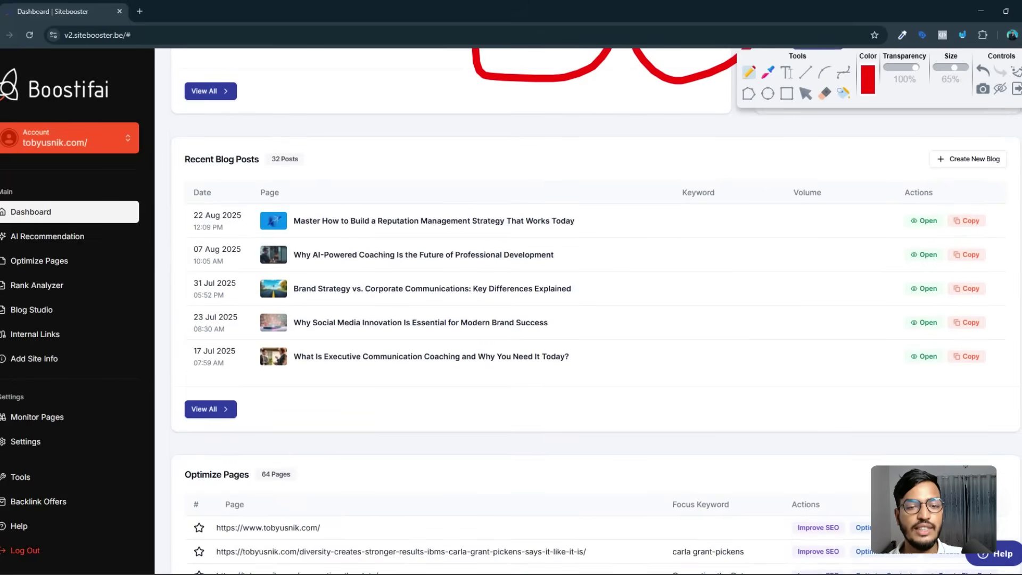
{"action": "mouse_move", "coordinate": [346, 142]}
{"action": "left_mouse_down"}
{"action": "mouse_move", "coordinate": [315, 165]}
{"action": "mouse_move", "coordinate": [316, 139]}
{"action": "mouse_move", "coordinate": [274, 195]}
{"action": "mouse_move", "coordinate": [316, 156]}
{"action": "left_mouse_up"}
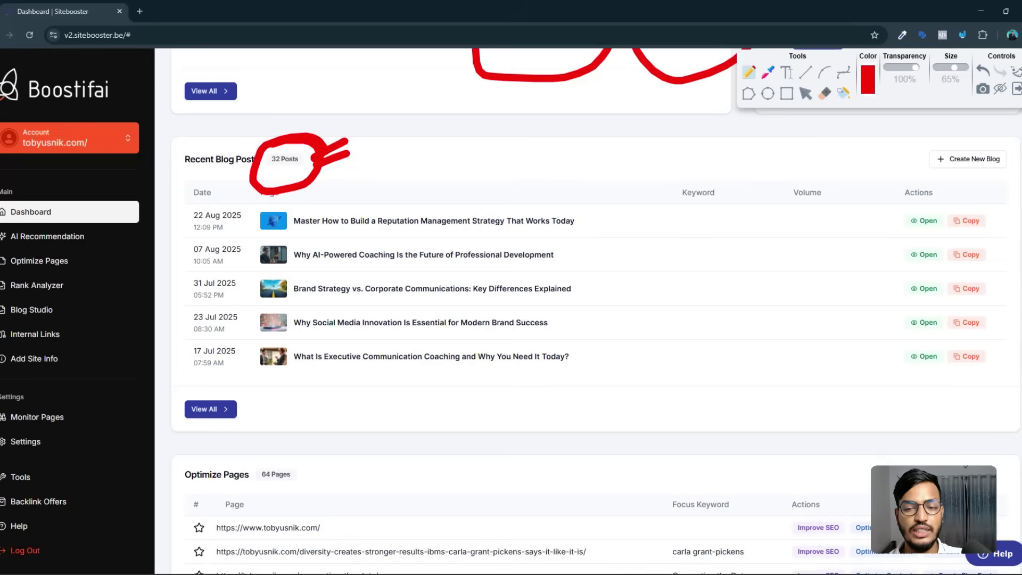
Mark the first thumbnail and each of the five Recent Blog Posts titles in red
{"action": "mouse_move", "coordinate": [318, 193]}
{"action": "left_mouse_down"}
{"action": "mouse_move", "coordinate": [287, 213]}
{"action": "mouse_move", "coordinate": [295, 221]}
{"action": "left_mouse_up"}
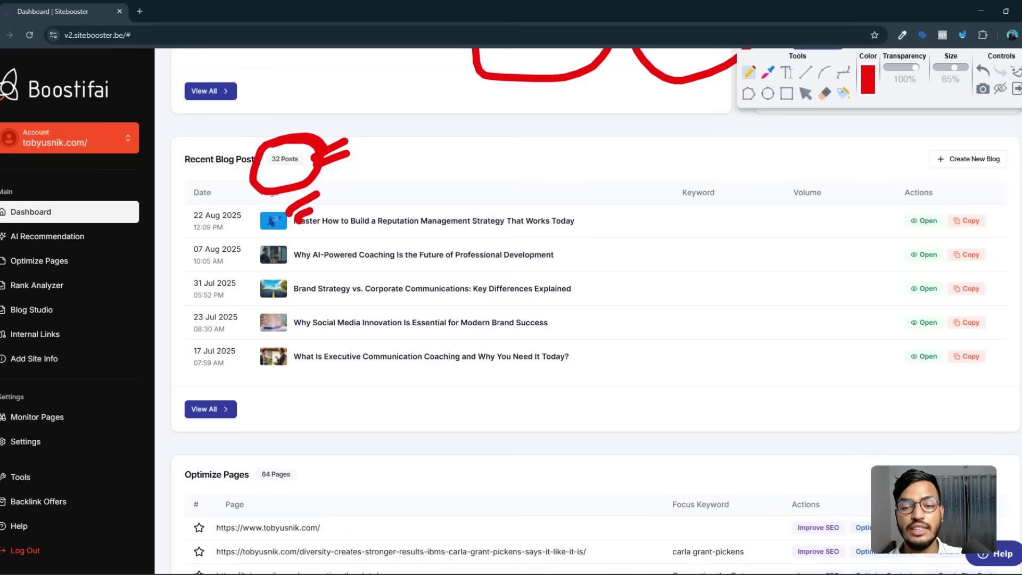
{"action": "mouse_move", "coordinate": [616, 211]}
{"action": "left_mouse_down"}
{"action": "mouse_move", "coordinate": [575, 228]}
{"action": "mouse_move", "coordinate": [591, 252]}
{"action": "left_mouse_up"}
{"action": "left_click_drag", "start_coordinate": [591, 262], "coordinate": [610, 256]}
{"action": "left_click_drag", "start_coordinate": [562, 296], "coordinate": [600, 289]}
{"action": "left_click_drag", "start_coordinate": [596, 310], "coordinate": [619, 304]}
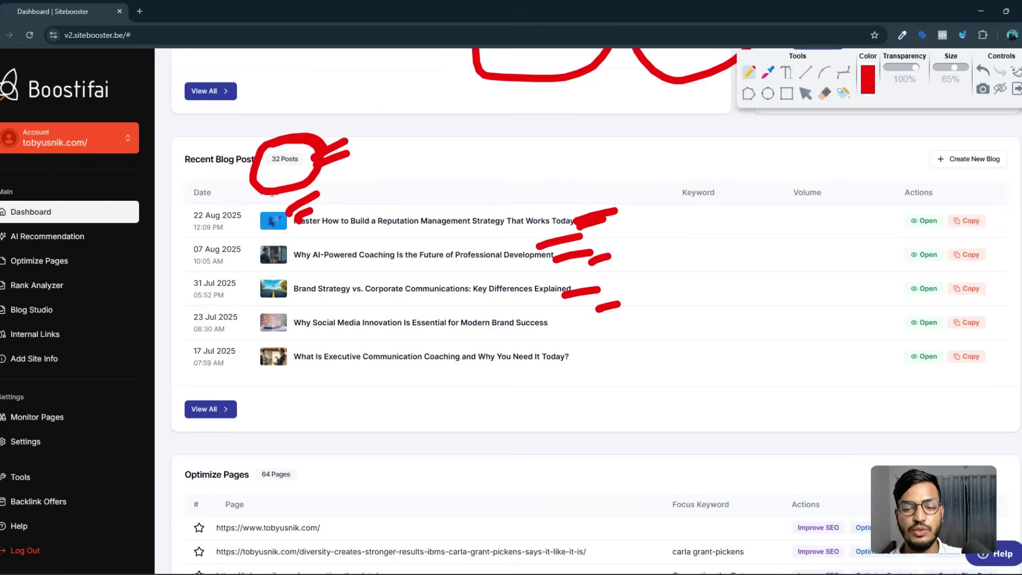
{"action": "left_click_drag", "start_coordinate": [546, 335], "coordinate": [574, 328]}
{"action": "left_click_drag", "start_coordinate": [566, 341], "coordinate": [595, 352]}
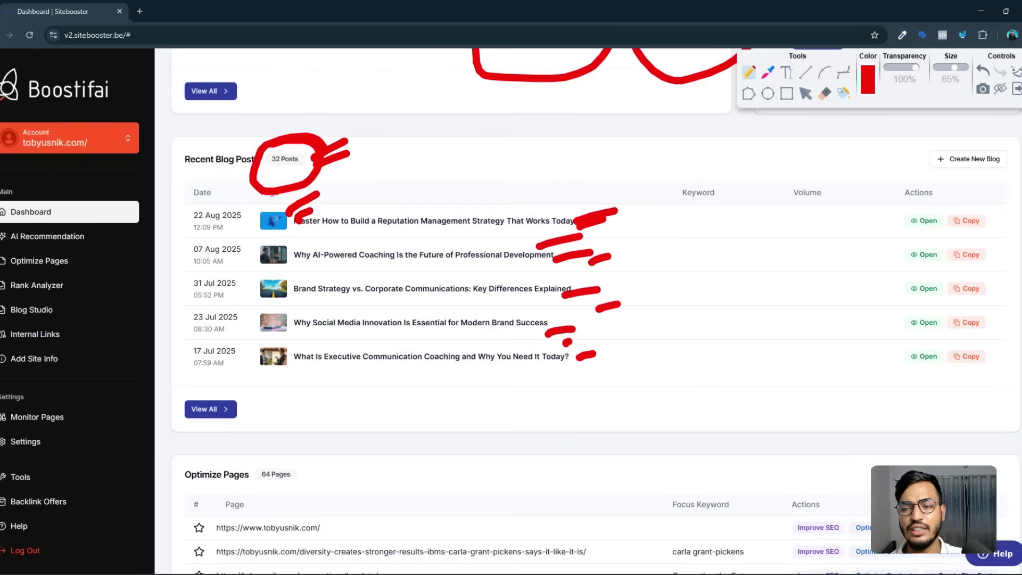
{"action": "scroll", "coordinate": [473, 110], "scroll_direction": "down", "scroll_amount": 4}
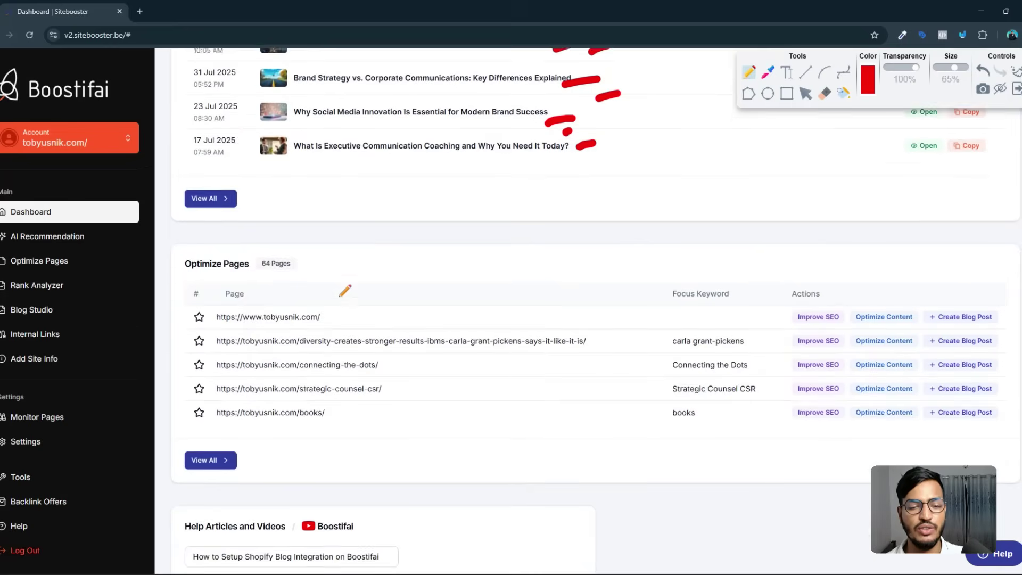
Circle the 64 Pages count and the Focus Keyword column, adding a stroke beside one keyword entry
{"action": "scroll", "coordinate": [340, 296], "scroll_direction": "down", "scroll_amount": 2}
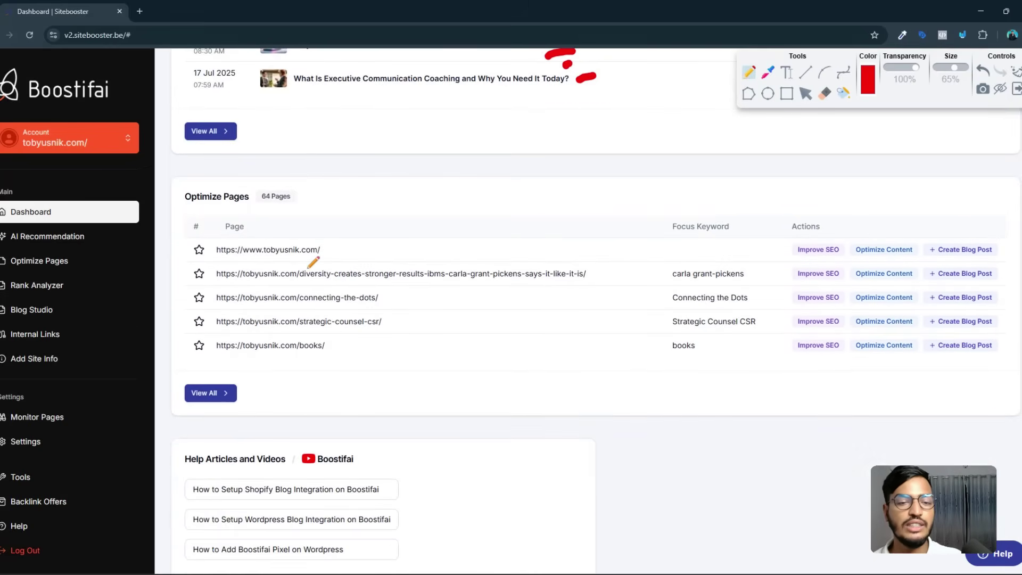
{"action": "mouse_move", "coordinate": [310, 201]}
{"action": "left_mouse_down"}
{"action": "mouse_move", "coordinate": [307, 193]}
{"action": "mouse_move", "coordinate": [226, 212]}
{"action": "mouse_move", "coordinate": [322, 179]}
{"action": "left_mouse_up"}
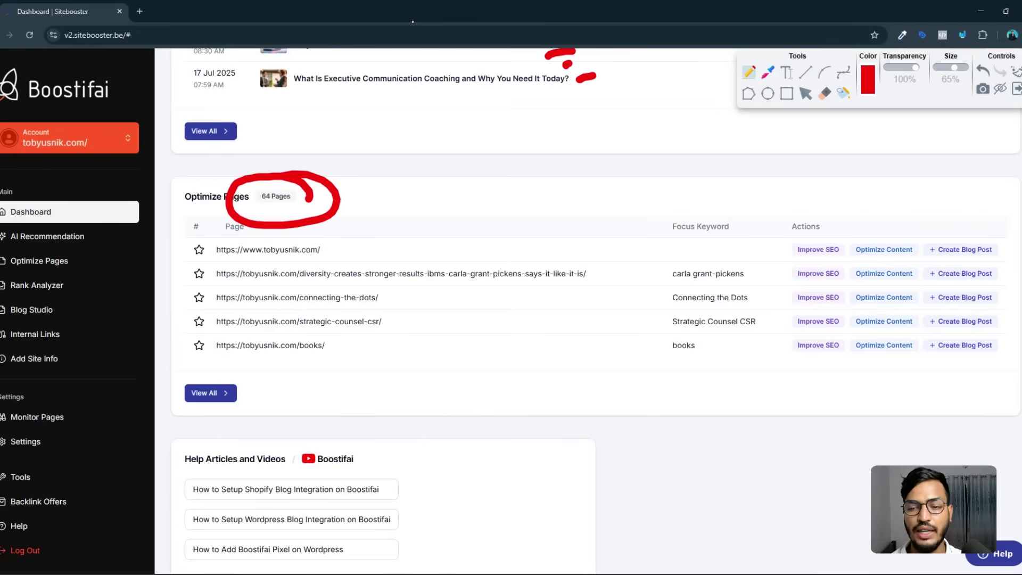
{"action": "mouse_move", "coordinate": [626, 254]}
{"action": "left_mouse_down"}
{"action": "mouse_move", "coordinate": [665, 424]}
{"action": "mouse_move", "coordinate": [727, 238]}
{"action": "mouse_move", "coordinate": [632, 250]}
{"action": "left_mouse_up"}
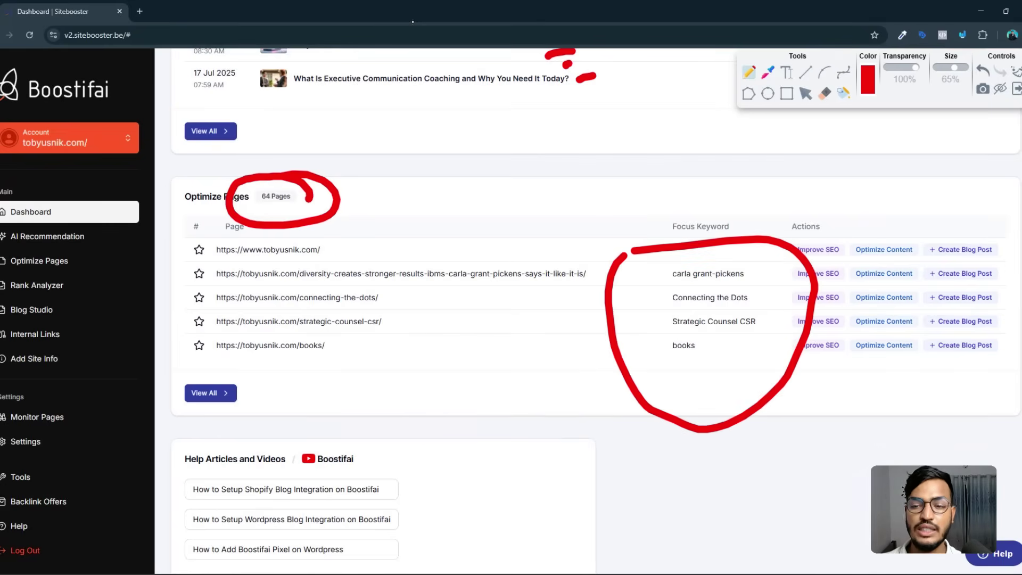
{"action": "mouse_move", "coordinate": [760, 274]}
{"action": "left_mouse_down"}
{"action": "mouse_move", "coordinate": [797, 256]}
{"action": "mouse_move", "coordinate": [784, 277]}
{"action": "left_mouse_up"}
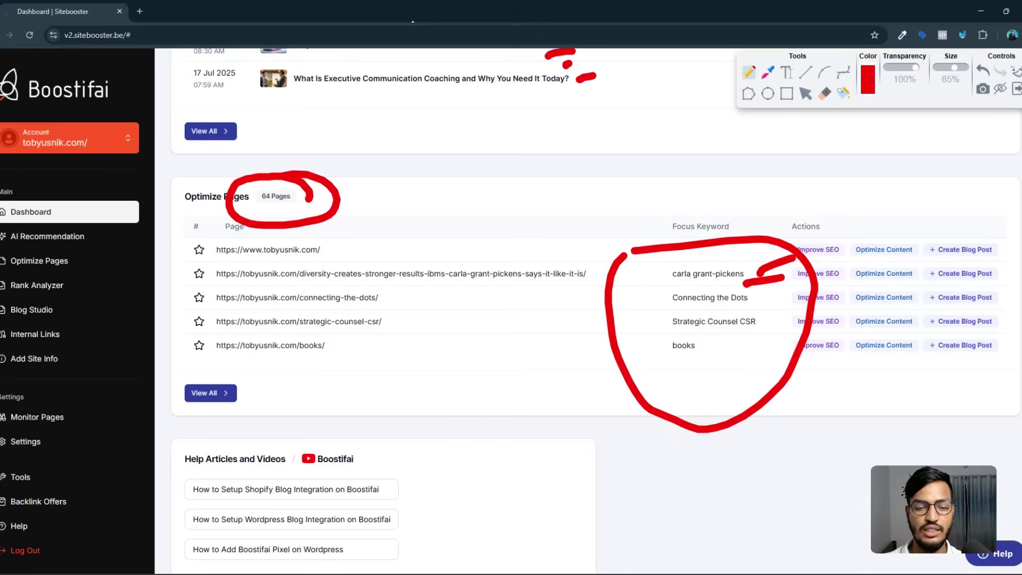
{"action": "scroll", "coordinate": [261, 187], "scroll_direction": "down", "scroll_amount": 1}
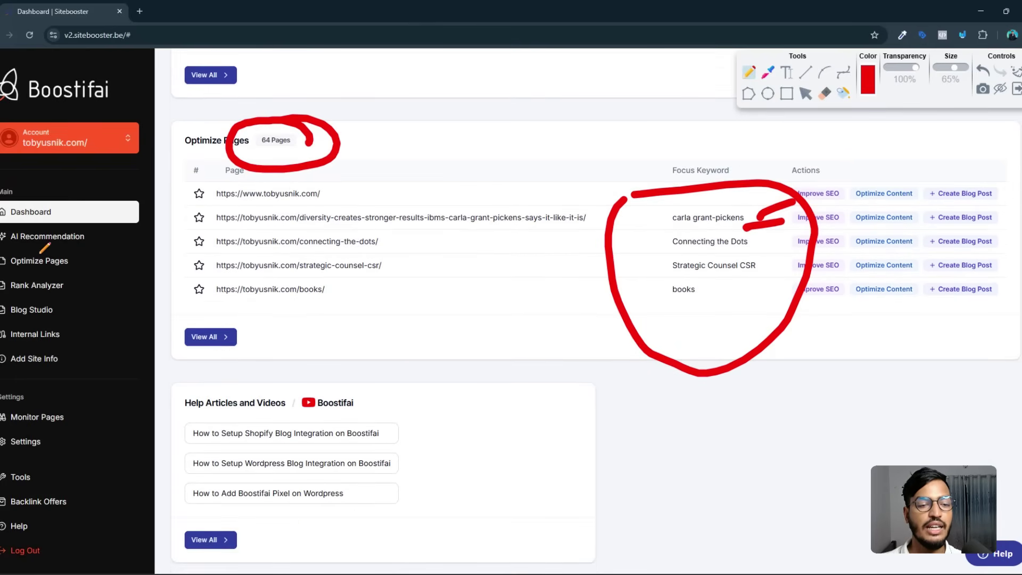
{"action": "scroll", "coordinate": [685, 292], "scroll_direction": "up", "scroll_amount": 10}
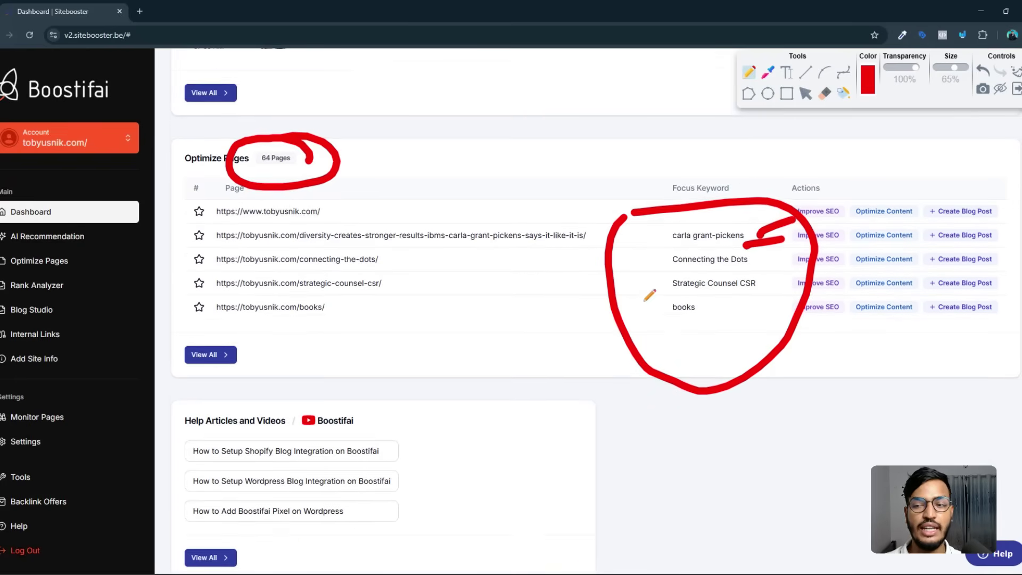
{"action": "scroll", "coordinate": [719, 330], "scroll_direction": "down", "scroll_amount": 1}
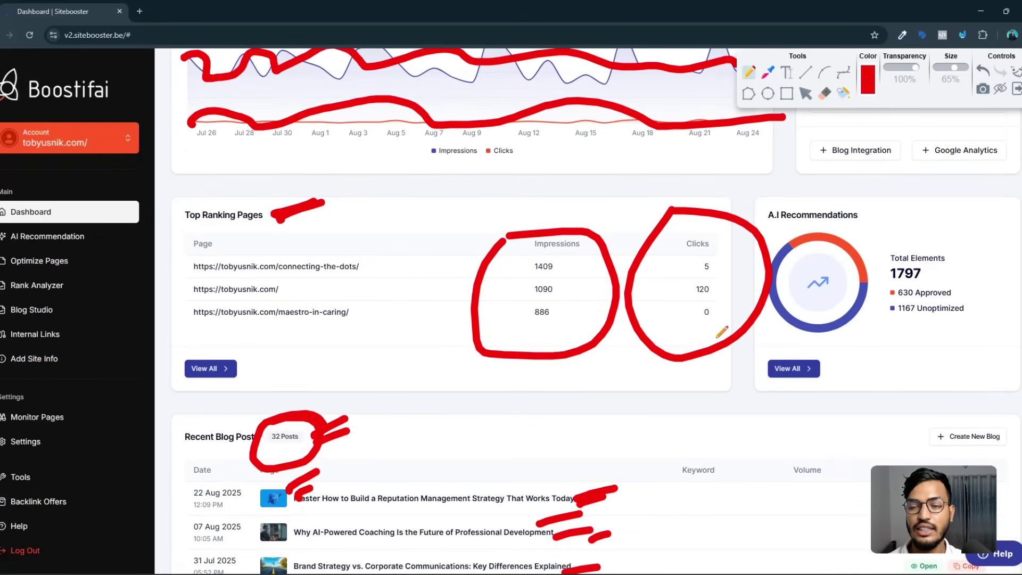
Circle the A.I Recommendations card and mark its 1797, 630 and 1167 totals
{"action": "mouse_move", "coordinate": [820, 185]}
{"action": "left_mouse_down"}
{"action": "mouse_move", "coordinate": [700, 255]}
{"action": "mouse_move", "coordinate": [913, 357]}
{"action": "mouse_move", "coordinate": [798, 198]}
{"action": "mouse_move", "coordinate": [748, 210]}
{"action": "left_mouse_up"}
{"action": "mouse_move", "coordinate": [964, 250]}
{"action": "left_mouse_down"}
{"action": "mouse_move", "coordinate": [953, 254]}
{"action": "mouse_move", "coordinate": [977, 255]}
{"action": "left_mouse_up"}
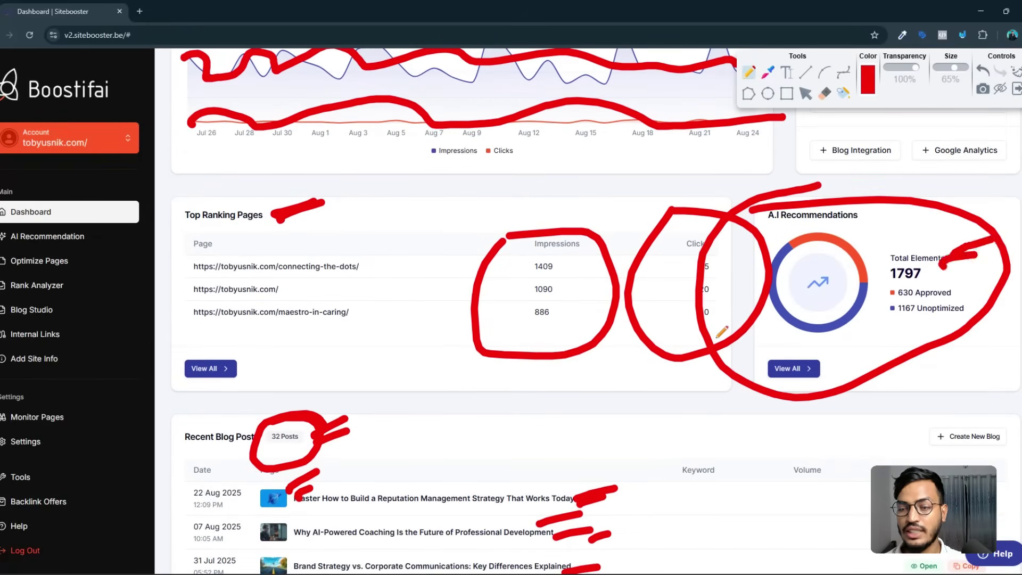
{"action": "left_click_drag", "start_coordinate": [946, 295], "coordinate": [990, 279]}
{"action": "left_click_drag", "start_coordinate": [964, 313], "coordinate": [1004, 306]}
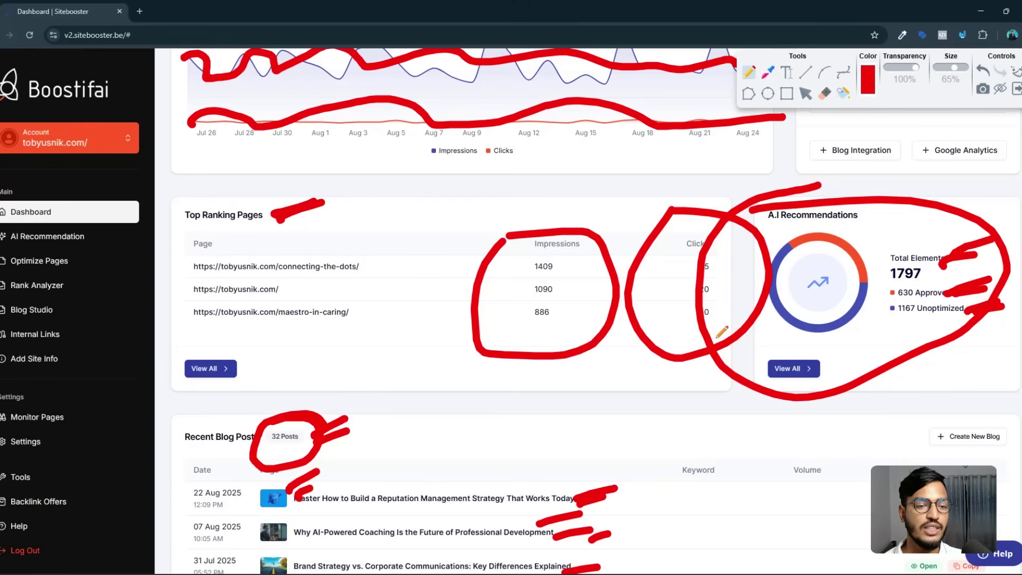
Tick Optimize Pages, Rank Analyzer, Blog Studio, Internal Links, Monitor Pages and Backlink Offers in the sidebar
{"action": "left_click_drag", "start_coordinate": [87, 265], "coordinate": [114, 248]}
{"action": "mouse_move", "coordinate": [89, 276]}
{"action": "left_mouse_down"}
{"action": "mouse_move", "coordinate": [120, 261]}
{"action": "mouse_move", "coordinate": [136, 278]}
{"action": "left_mouse_up"}
{"action": "left_click_drag", "start_coordinate": [97, 295], "coordinate": [127, 283]}
{"action": "left_click_drag", "start_coordinate": [86, 318], "coordinate": [110, 310]}
{"action": "left_click_drag", "start_coordinate": [91, 343], "coordinate": [121, 337]}
{"action": "mouse_move", "coordinate": [77, 421]}
{"action": "left_mouse_down"}
{"action": "mouse_move", "coordinate": [112, 390]}
{"action": "mouse_move", "coordinate": [111, 400]}
{"action": "left_mouse_up"}
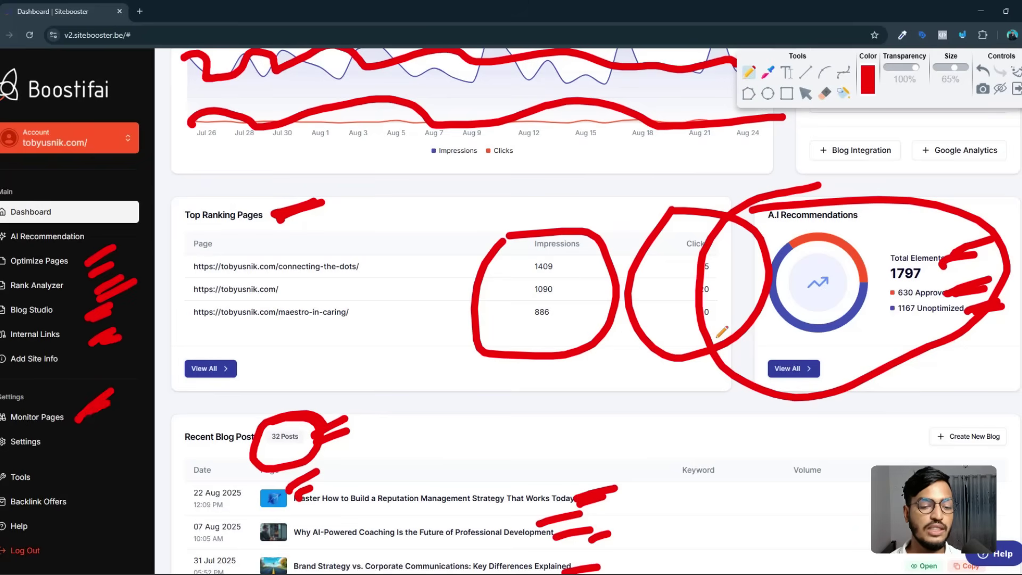
{"action": "left_click_drag", "start_coordinate": [82, 503], "coordinate": [132, 473]}
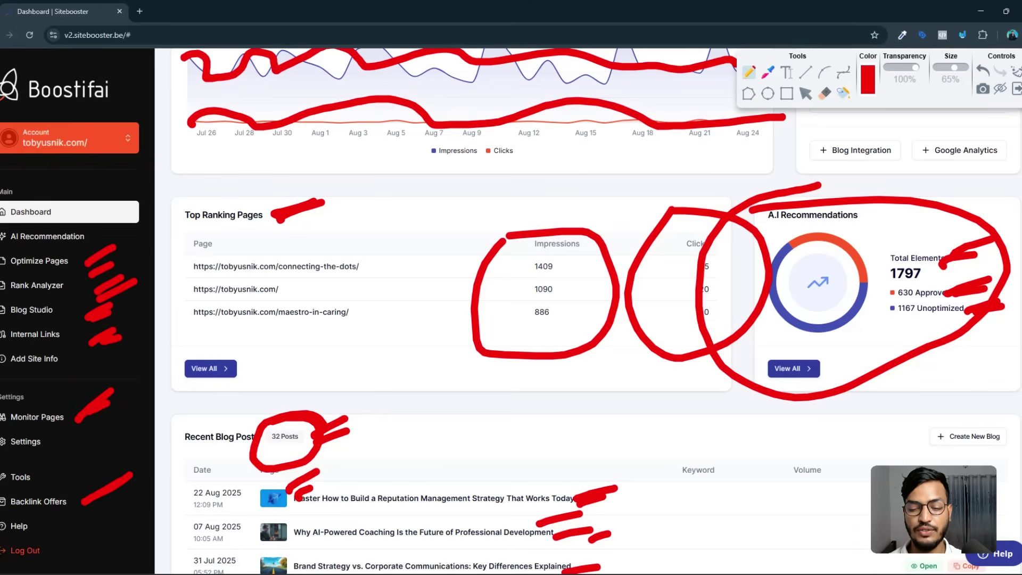
{"action": "scroll", "coordinate": [629, 123], "scroll_direction": "up", "scroll_amount": 3}
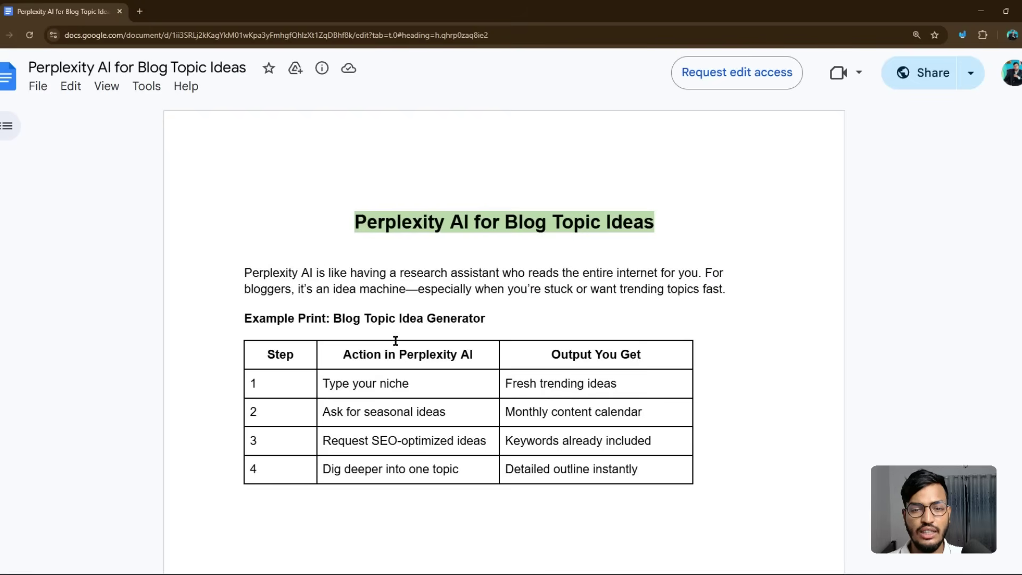
Select the document heading, enable drawing, and underline the intro paragraph lines in red
{"action": "left_click_drag", "start_coordinate": [354, 222], "coordinate": [654, 226]}
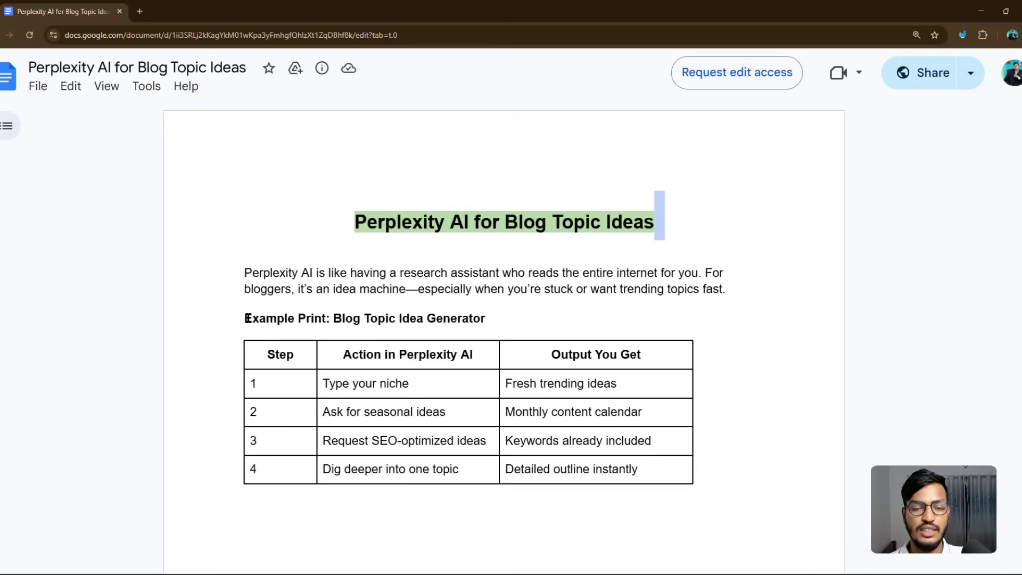
{"action": "left_click", "coordinate": [961, 33]}
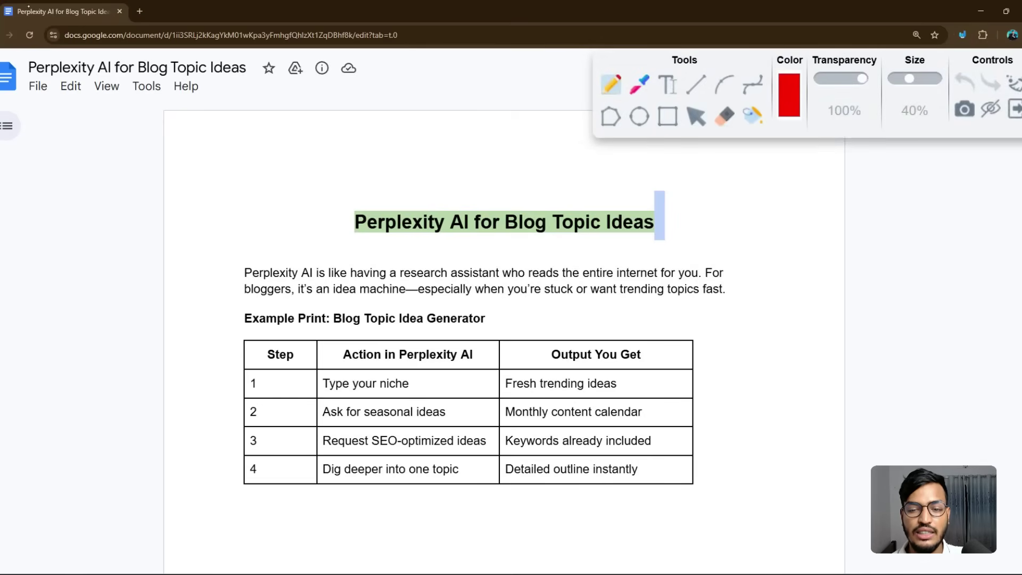
{"action": "mouse_move", "coordinate": [536, 271]}
{"action": "left_mouse_down"}
{"action": "mouse_move", "coordinate": [616, 251]}
{"action": "mouse_move", "coordinate": [697, 259]}
{"action": "left_mouse_up"}
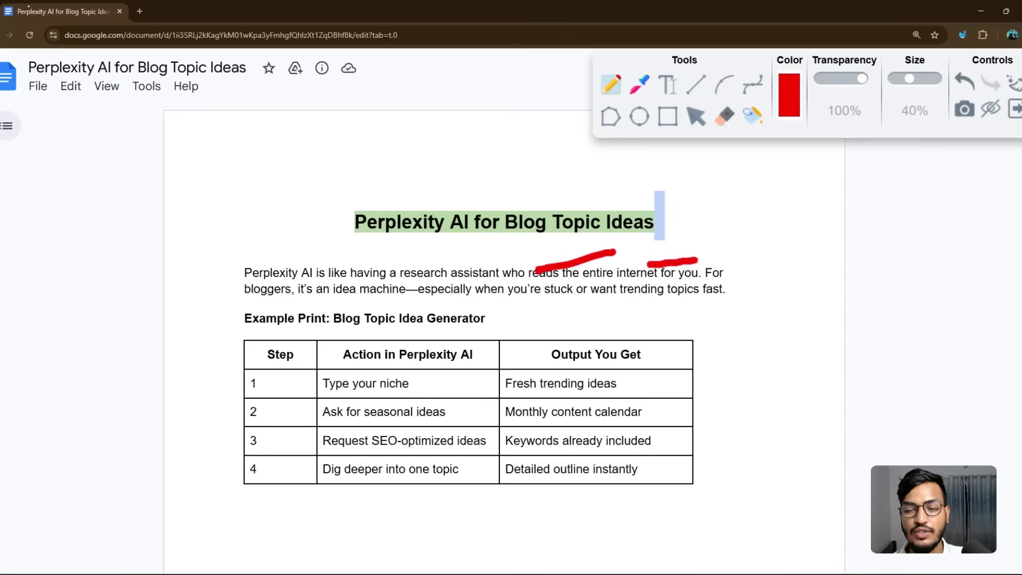
{"action": "mouse_move", "coordinate": [271, 306]}
{"action": "left_mouse_down"}
{"action": "mouse_move", "coordinate": [593, 302]}
{"action": "mouse_move", "coordinate": [658, 318]}
{"action": "mouse_move", "coordinate": [731, 310]}
{"action": "left_mouse_up"}
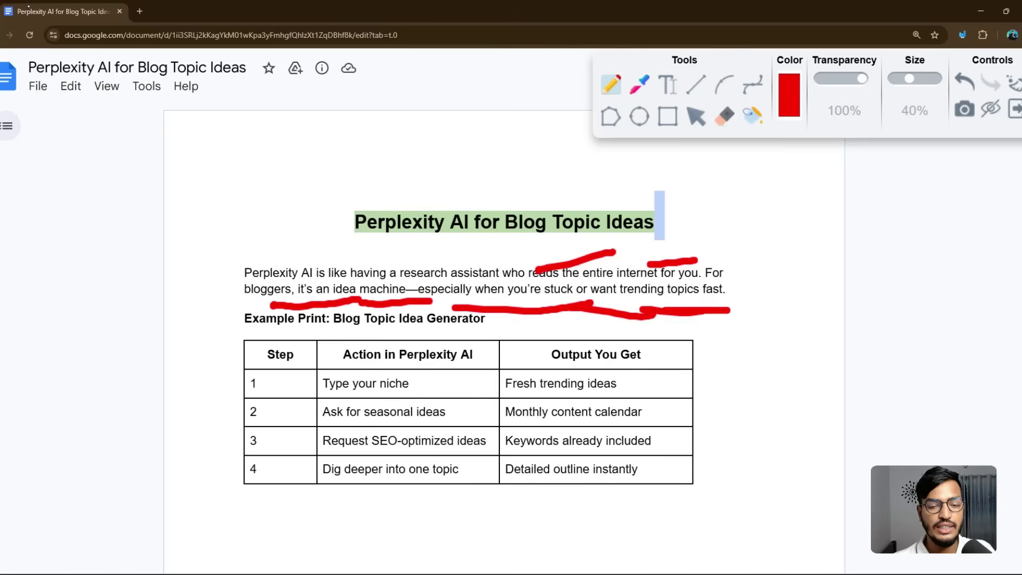
{"action": "mouse_move", "coordinate": [294, 326]}
{"action": "left_mouse_down"}
{"action": "mouse_move", "coordinate": [271, 341]}
{"action": "mouse_move", "coordinate": [356, 325]}
{"action": "left_mouse_up"}
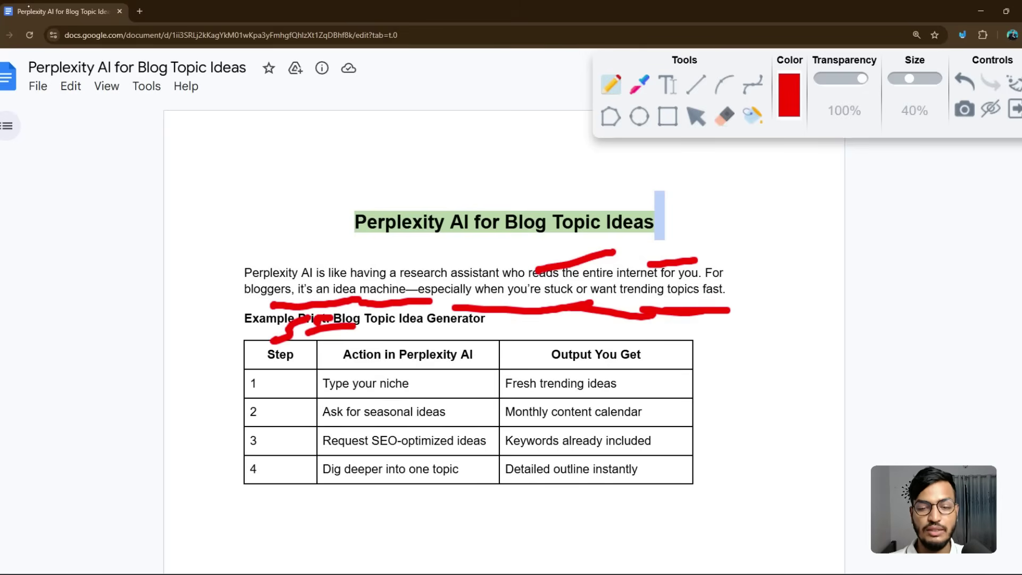
Mark the end of each blog-topic table row, from Type your niche to Detailed outline instantly
{"action": "mouse_move", "coordinate": [424, 384]}
{"action": "left_mouse_down"}
{"action": "mouse_move", "coordinate": [446, 376]}
{"action": "mouse_move", "coordinate": [429, 390]}
{"action": "mouse_move", "coordinate": [479, 407]}
{"action": "mouse_move", "coordinate": [412, 434]}
{"action": "mouse_move", "coordinate": [419, 440]}
{"action": "left_mouse_up"}
{"action": "left_click_drag", "start_coordinate": [486, 438], "coordinate": [502, 427]}
{"action": "left_click_drag", "start_coordinate": [484, 462], "coordinate": [471, 476]}
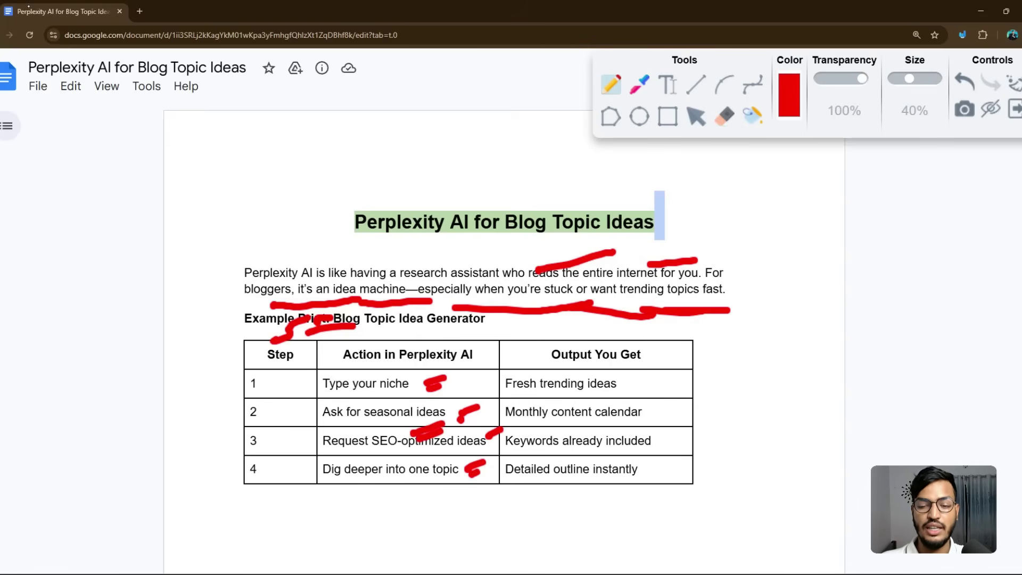
{"action": "mouse_move", "coordinate": [620, 388]}
{"action": "left_mouse_down"}
{"action": "mouse_move", "coordinate": [613, 395]}
{"action": "mouse_move", "coordinate": [652, 382]}
{"action": "left_mouse_up"}
{"action": "left_click_drag", "start_coordinate": [639, 420], "coordinate": [679, 407]}
{"action": "left_click", "coordinate": [662, 448]}
{"action": "left_click_drag", "start_coordinate": [662, 447], "coordinate": [689, 434]}
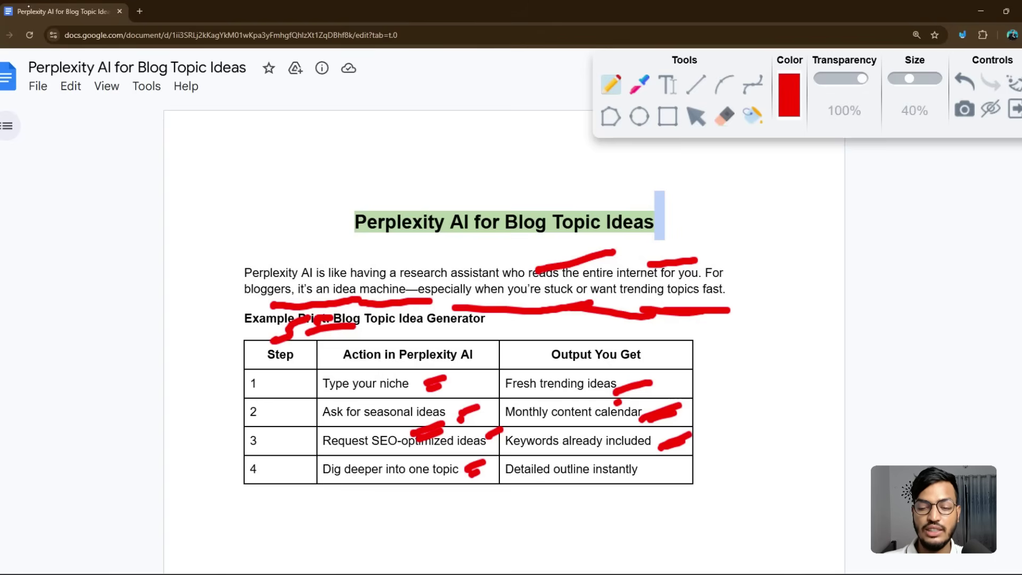
{"action": "left_click_drag", "start_coordinate": [643, 471], "coordinate": [673, 452]}
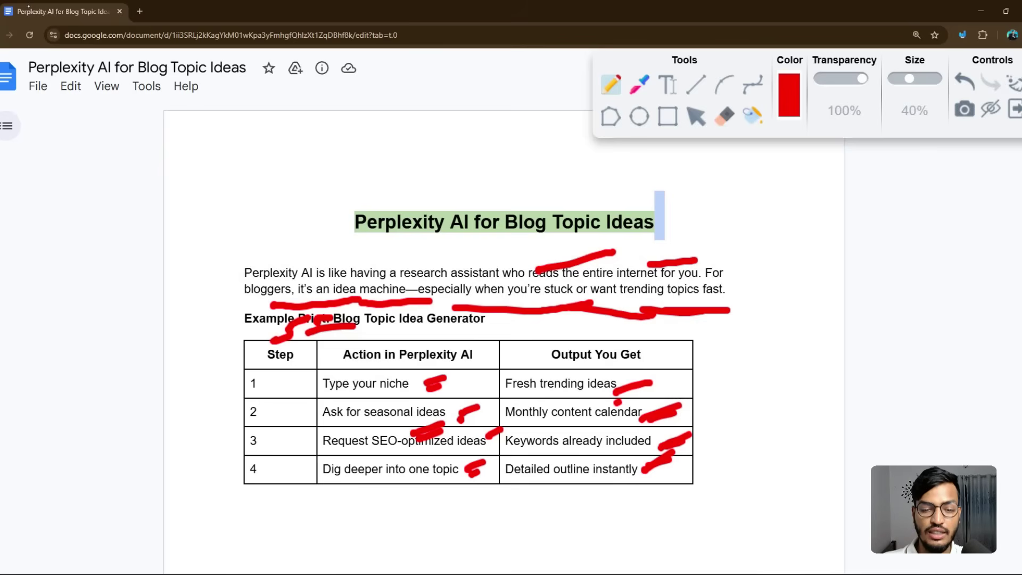
Reinforce the table-row marks with extra red strokes and open a new browser tab
{"action": "left_click_drag", "start_coordinate": [444, 393], "coordinate": [466, 379]}
{"action": "left_click_drag", "start_coordinate": [652, 382], "coordinate": [659, 387]}
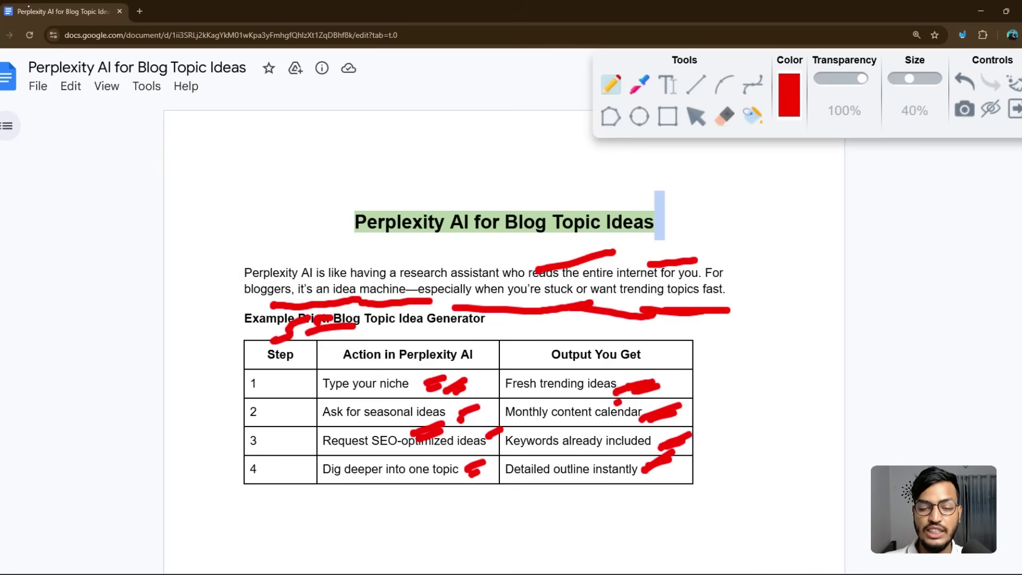
{"action": "mouse_move", "coordinate": [461, 417]}
{"action": "left_mouse_down"}
{"action": "mouse_move", "coordinate": [486, 399]}
{"action": "mouse_move", "coordinate": [478, 412]}
{"action": "left_mouse_up"}
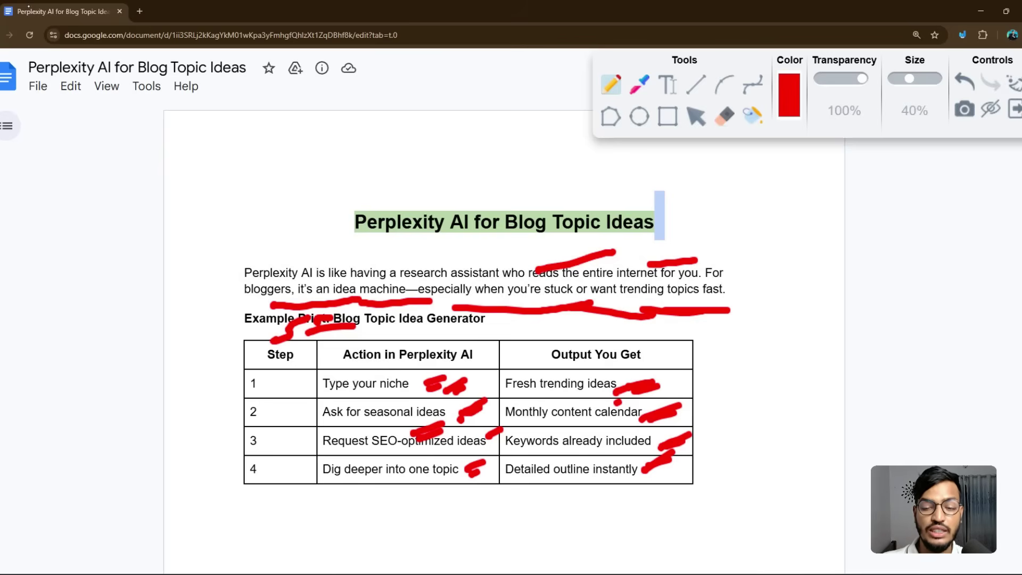
{"action": "left_click_drag", "start_coordinate": [677, 409], "coordinate": [709, 405]}
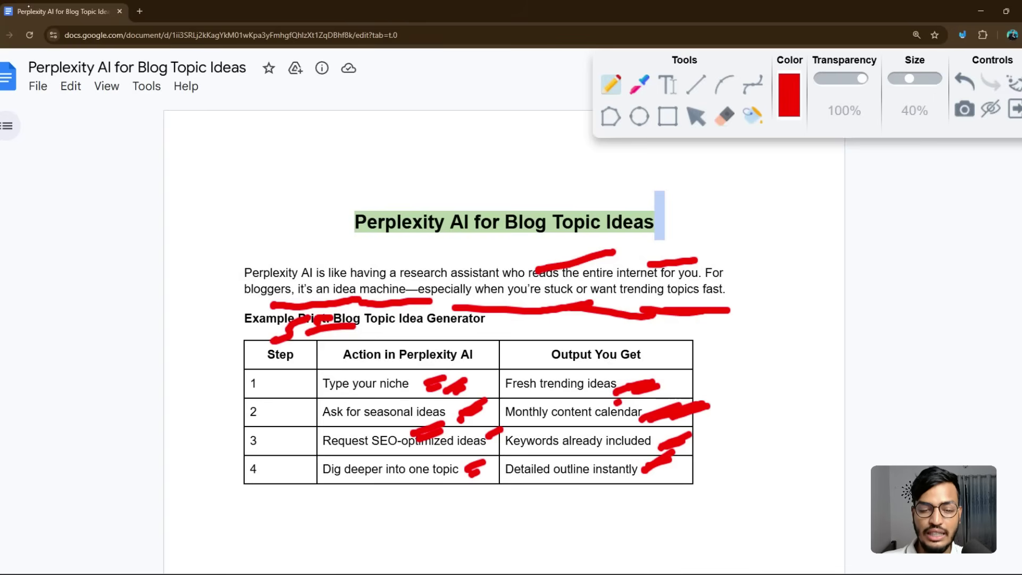
{"action": "left_click_drag", "start_coordinate": [687, 435], "coordinate": [708, 434]}
{"action": "left_click_drag", "start_coordinate": [681, 451], "coordinate": [709, 448]}
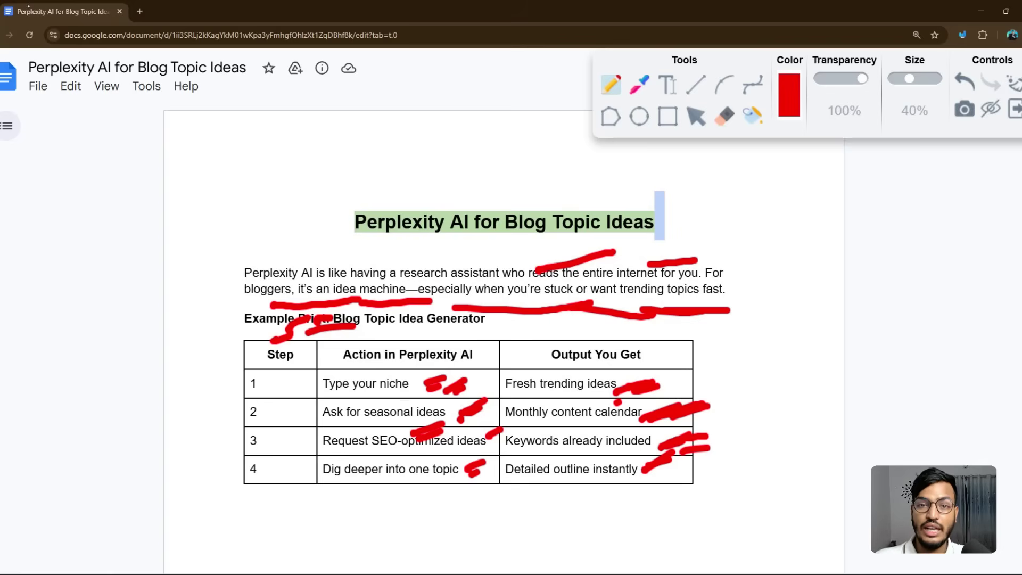
{"action": "left_click_drag", "start_coordinate": [657, 470], "coordinate": [687, 456]}
{"action": "left_click_drag", "start_coordinate": [661, 480], "coordinate": [703, 467]}
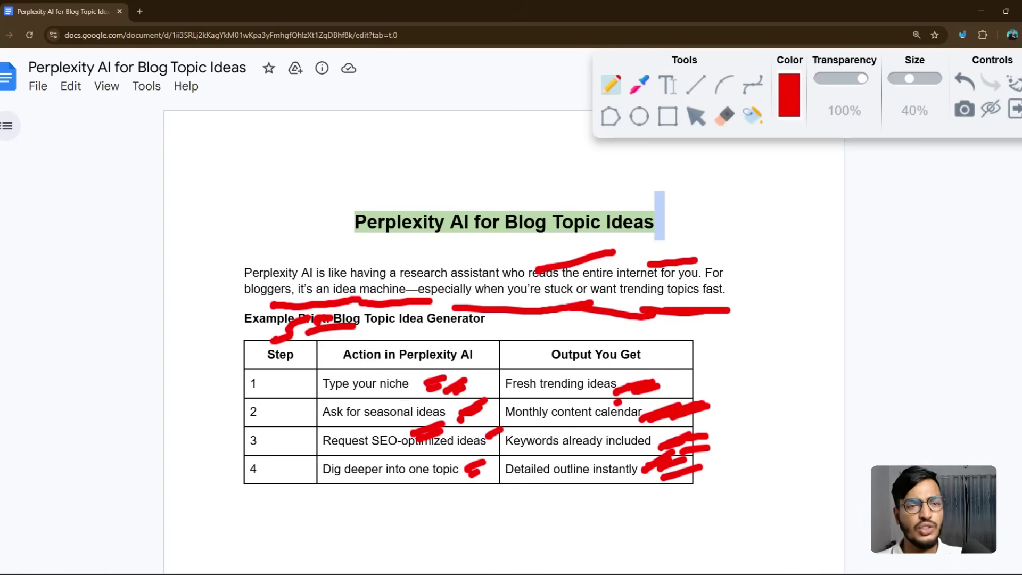
{"action": "double_click", "coordinate": [138, 12]}
Search Google for Perplexity AI from the omnibox and open the Perplexity website
{"action": "type", "text": "p"}
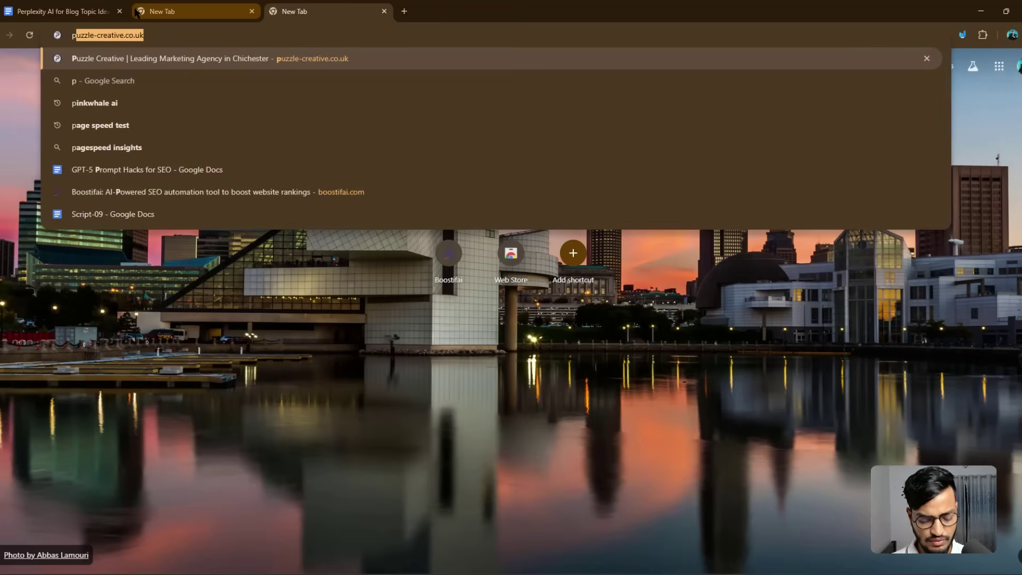
{"action": "type", "text": "er"}
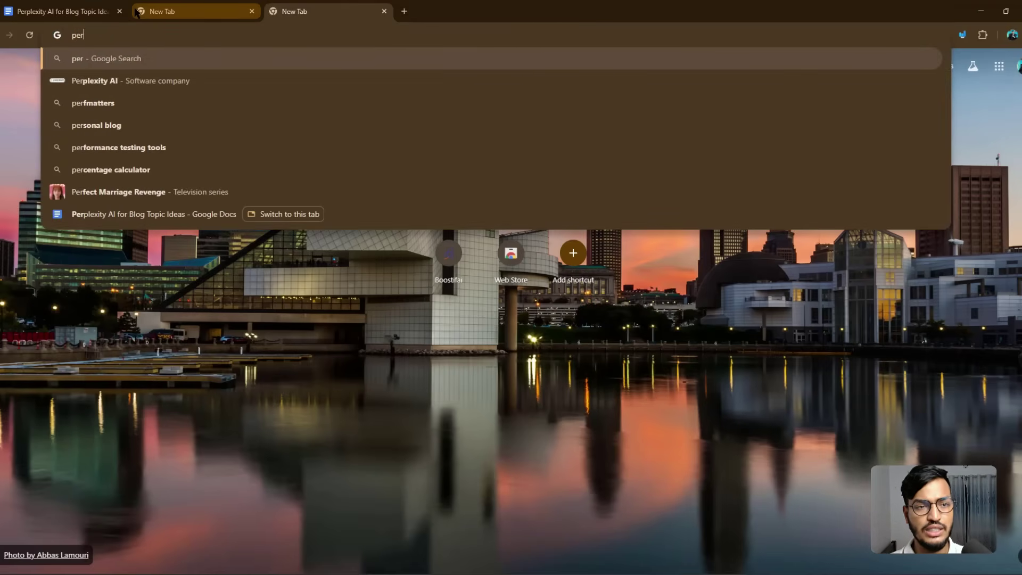
{"action": "key", "text": "Down"}
{"action": "key", "text": "Return"}
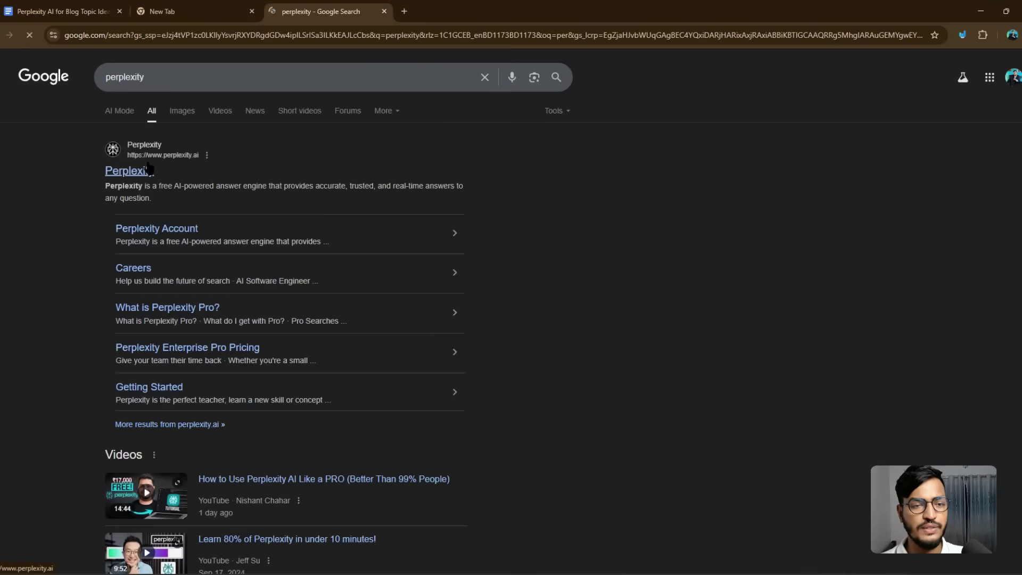
{"action": "left_click", "coordinate": [148, 170]}
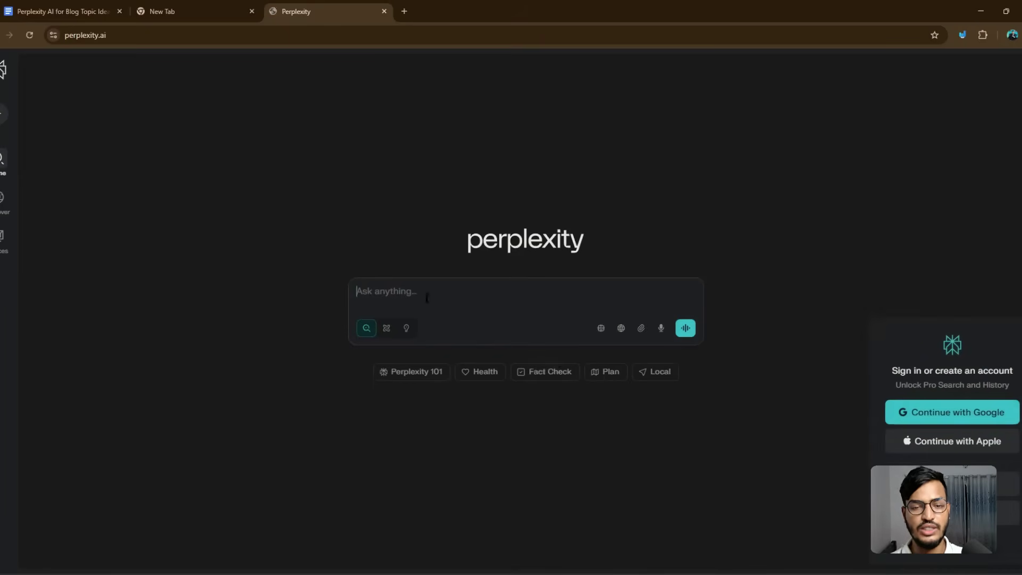
Ask Perplexity, starting 'My niche is…', for a full blog content idea on Electronics products
{"action": "left_click", "coordinate": [416, 292]}
{"action": "type", "text": "My n"}
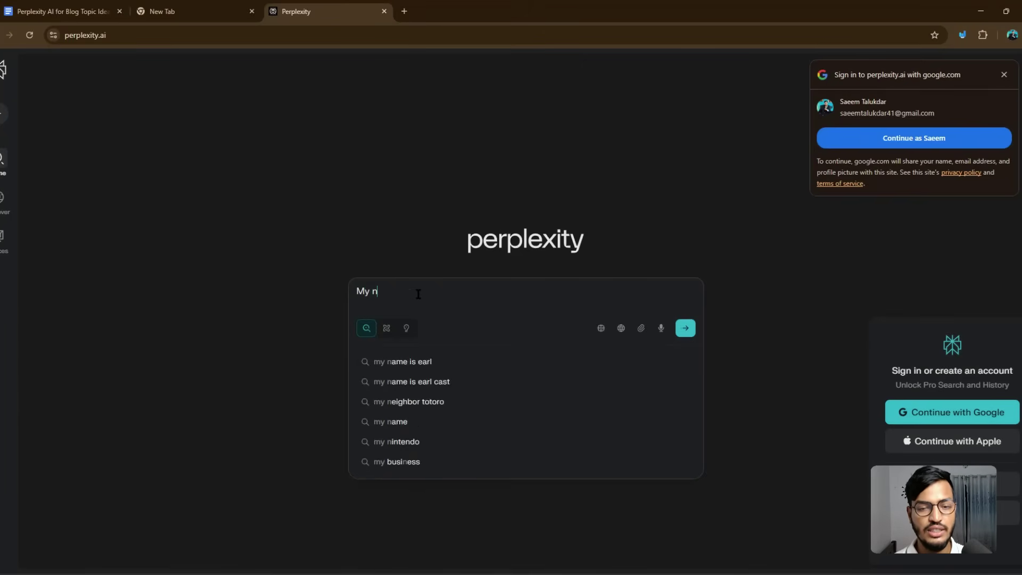
{"action": "type", "text": "iche is Elo"}
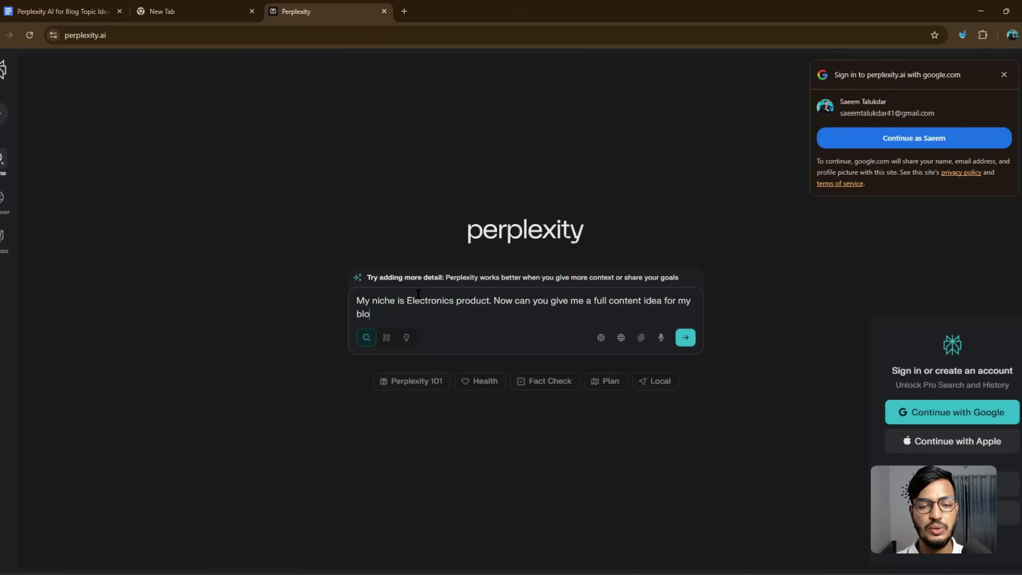
{"action": "key", "text": "Return"}
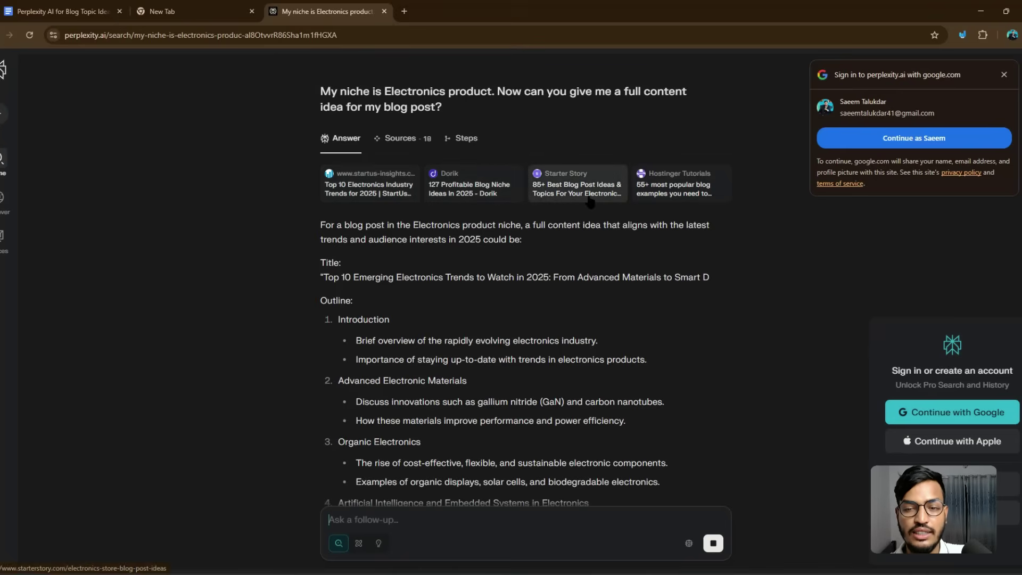
Scroll into the electronics outline, selecting several section headings along the way
{"action": "scroll", "coordinate": [323, 237], "scroll_direction": "down", "scroll_amount": 2}
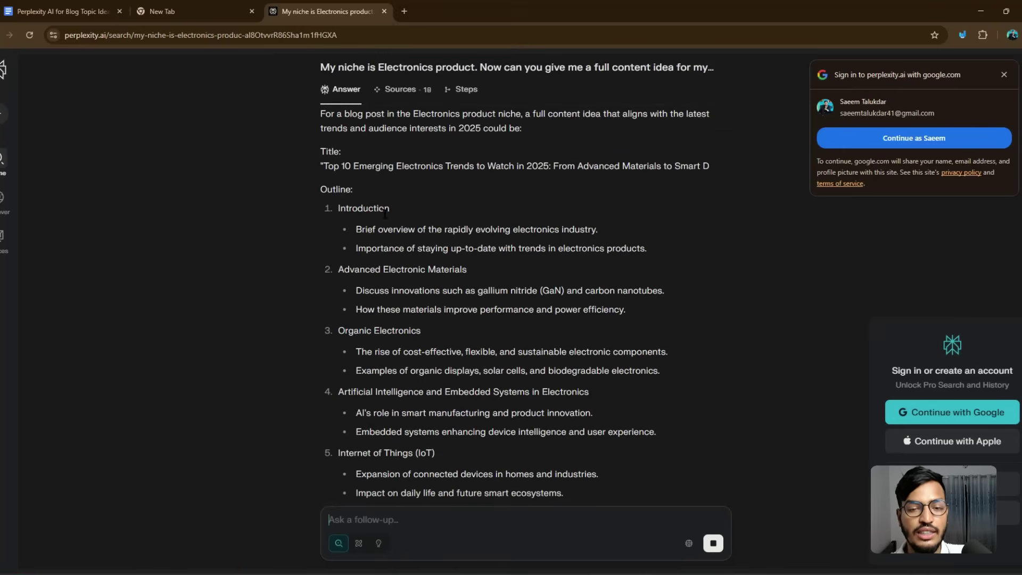
{"action": "scroll", "coordinate": [434, 197], "scroll_direction": "down", "scroll_amount": 1}
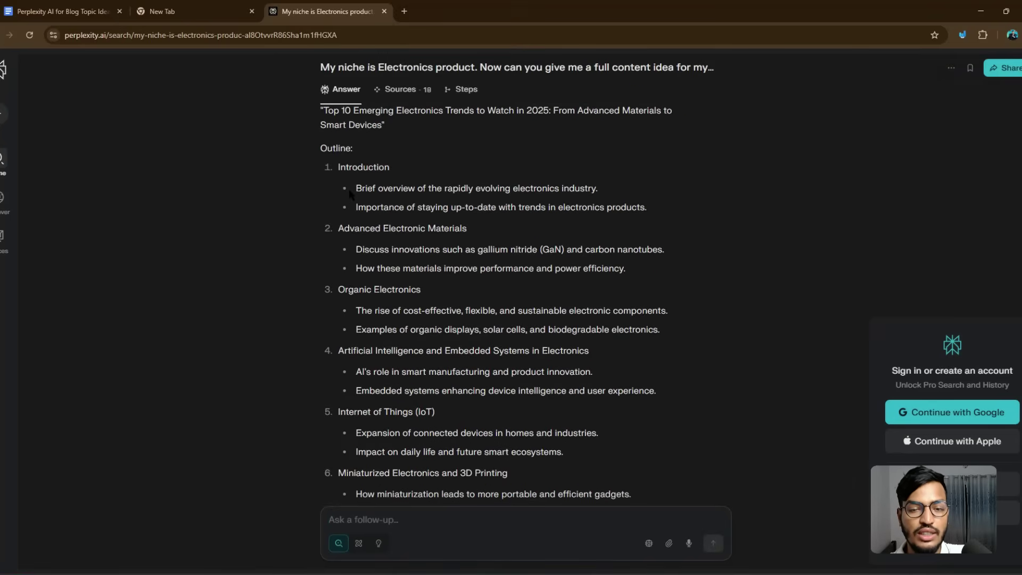
{"action": "scroll", "coordinate": [399, 170], "scroll_direction": "down", "scroll_amount": 1}
{"action": "left_click_drag", "start_coordinate": [351, 171], "coordinate": [468, 173]}
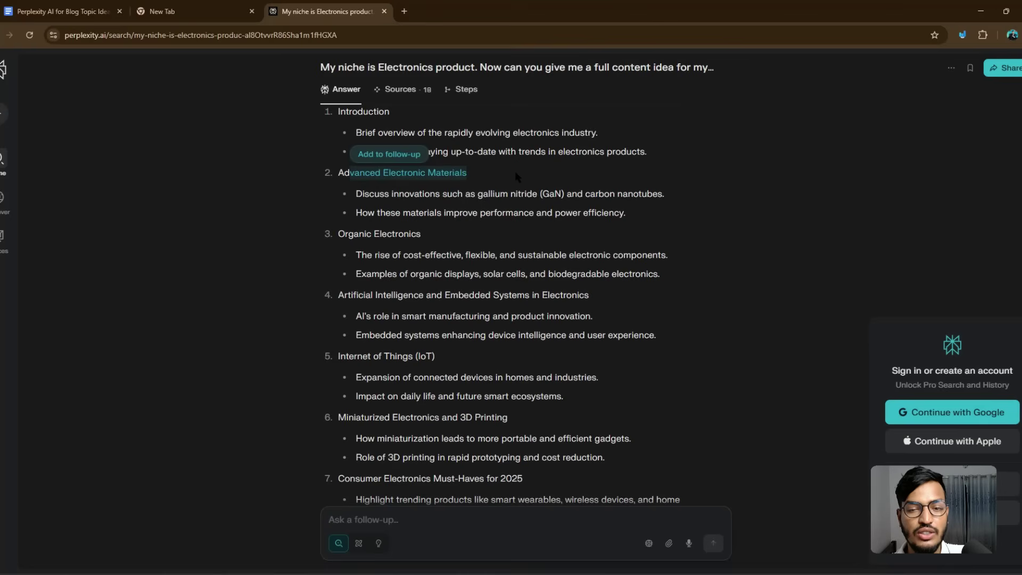
{"action": "scroll", "coordinate": [369, 181], "scroll_direction": "down", "scroll_amount": 2}
{"action": "scroll", "coordinate": [371, 190], "scroll_direction": "up", "scroll_amount": 1}
{"action": "left_click_drag", "start_coordinate": [371, 179], "coordinate": [421, 178]}
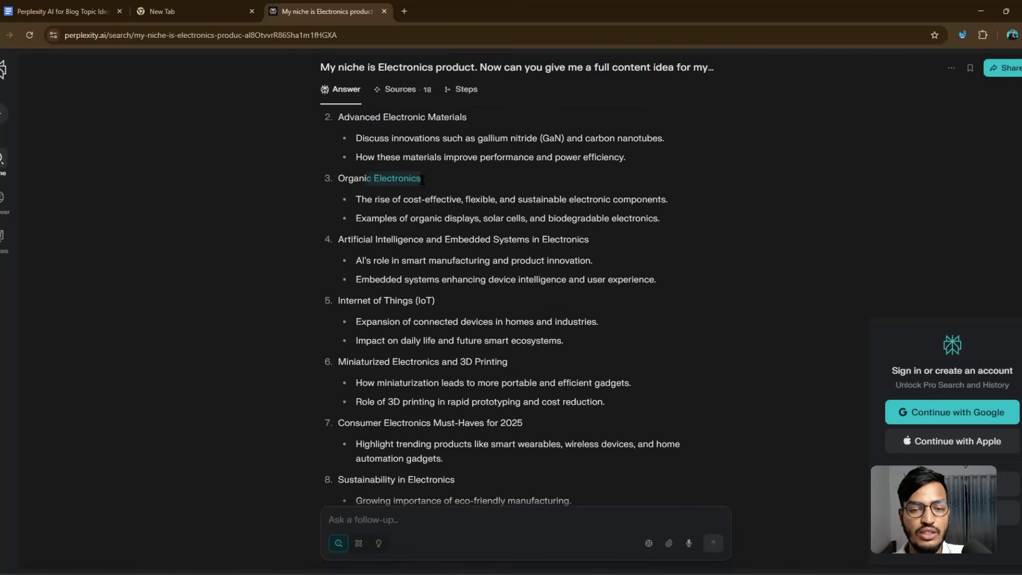
{"action": "left_click_drag", "start_coordinate": [345, 239], "coordinate": [490, 239]}
Select the Internet of Things heading and scroll down toward the Conclusion
{"action": "scroll", "coordinate": [371, 219], "scroll_direction": "down", "scroll_amount": 2}
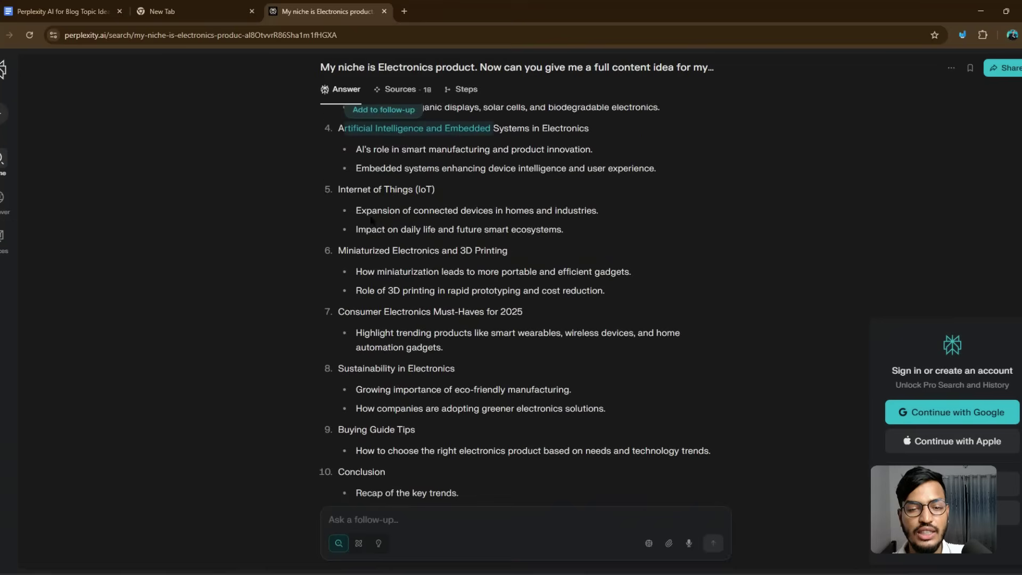
{"action": "left_click", "coordinate": [335, 193]}
{"action": "left_click_drag", "start_coordinate": [432, 195], "coordinate": [415, 192]}
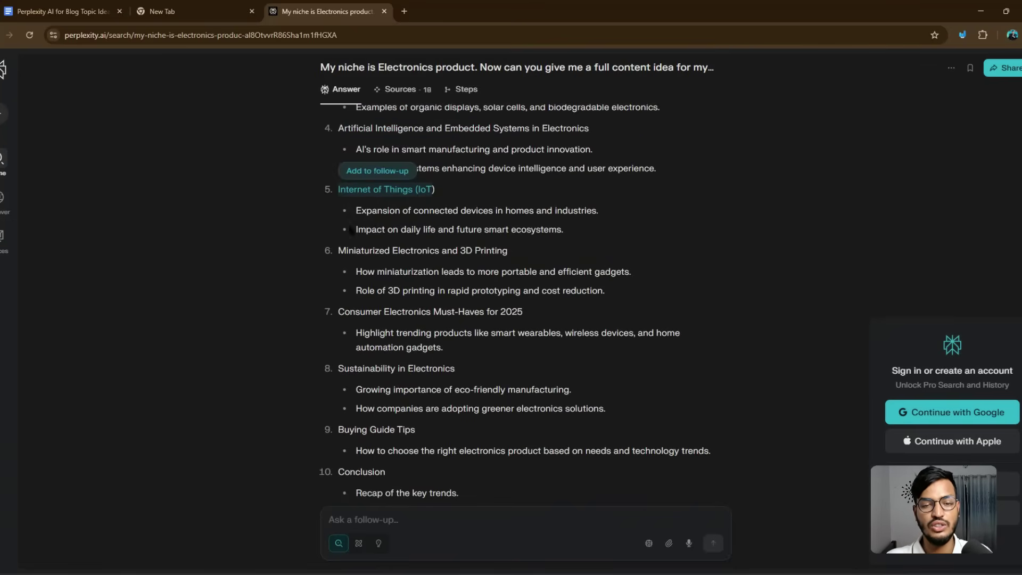
{"action": "left_click_drag", "start_coordinate": [339, 250], "coordinate": [440, 250]}
{"action": "scroll", "coordinate": [409, 250], "scroll_direction": "down", "scroll_amount": 5}
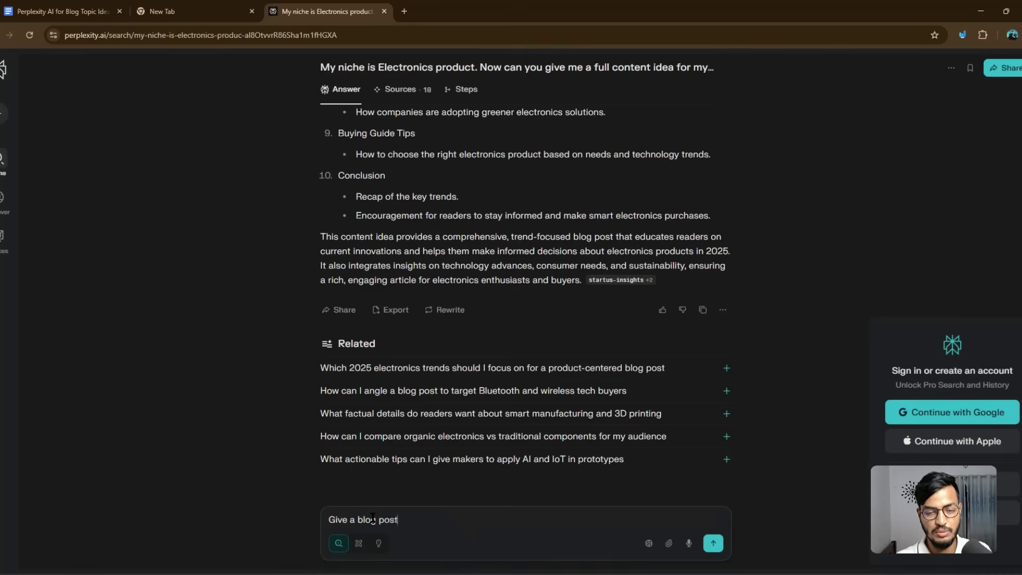
Submit the 'Give a blog post' follow-up and open the first two cited sources
{"action": "key", "text": "Return"}
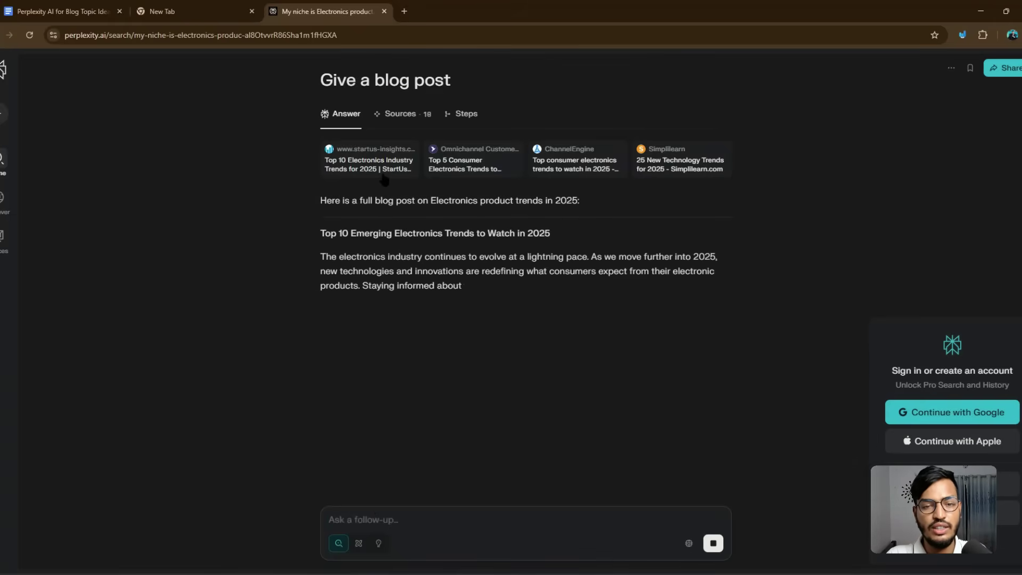
{"action": "left_click", "coordinate": [383, 175]}
{"action": "left_click", "coordinate": [327, 12]}
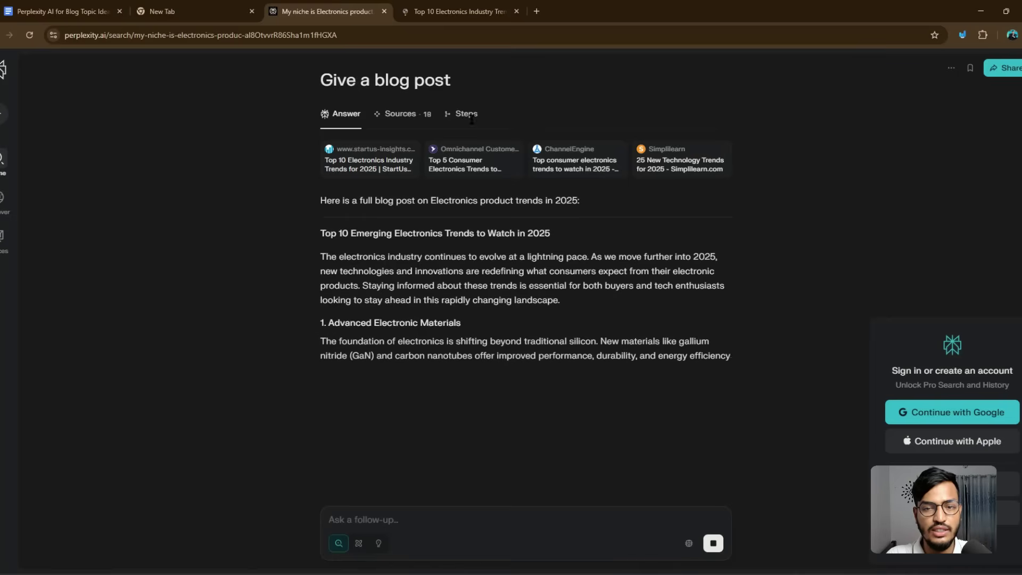
{"action": "left_click", "coordinate": [389, 170]}
{"action": "left_click", "coordinate": [372, 12]}
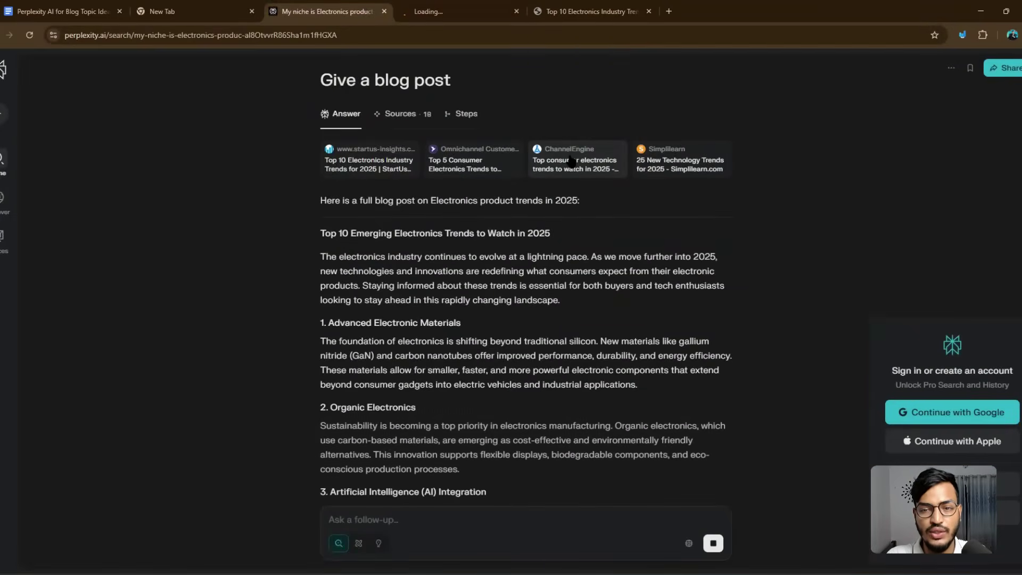
Open the ChannelEngine and Simplilearn sources and view Simplilearn's technology trends article
{"action": "left_click", "coordinate": [372, 163]}
{"action": "left_click", "coordinate": [359, 11]}
{"action": "left_click", "coordinate": [672, 166]}
{"action": "left_click", "coordinate": [420, 11]}
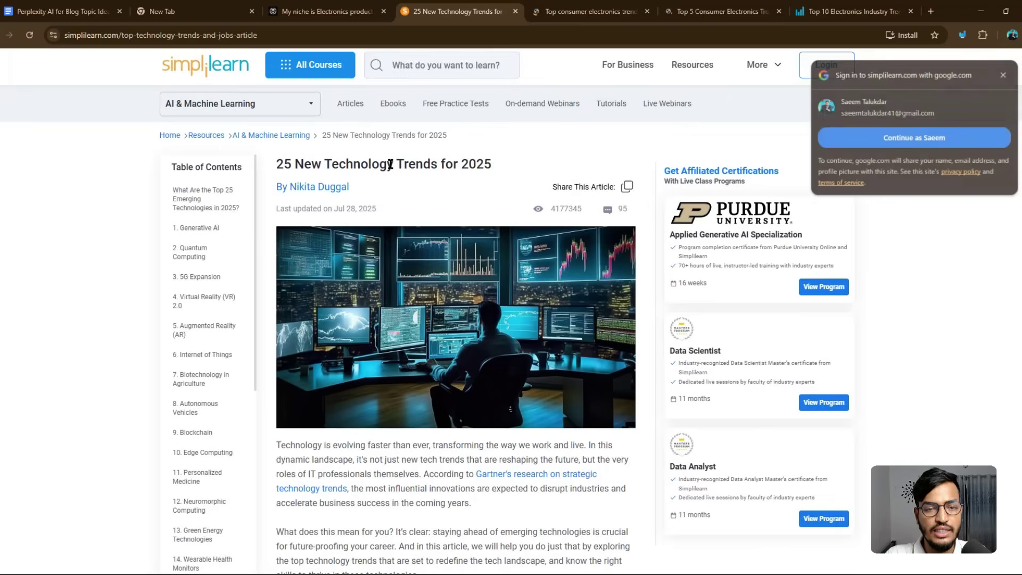
Scroll Simplilearn's list of 25 technologies, highlight Quantum Computing, then switch to the ChannelEngine article
{"action": "scroll", "coordinate": [289, 106], "scroll_direction": "down", "scroll_amount": 1}
{"action": "left_click_drag", "start_coordinate": [272, 116], "coordinate": [470, 130]}
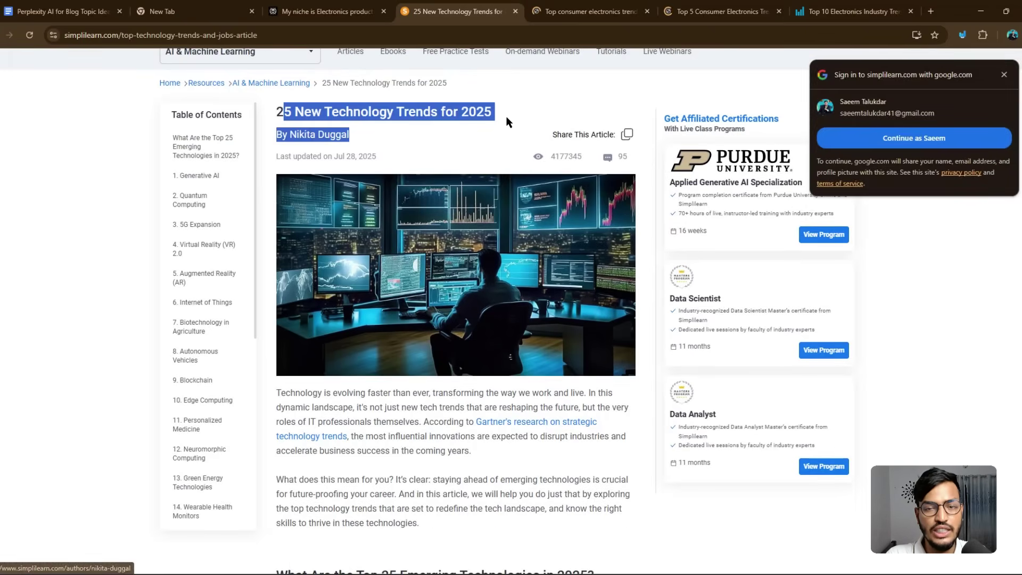
{"action": "scroll", "coordinate": [506, 116], "scroll_direction": "down", "scroll_amount": 2}
{"action": "scroll", "coordinate": [514, 115], "scroll_direction": "down", "scroll_amount": 10}
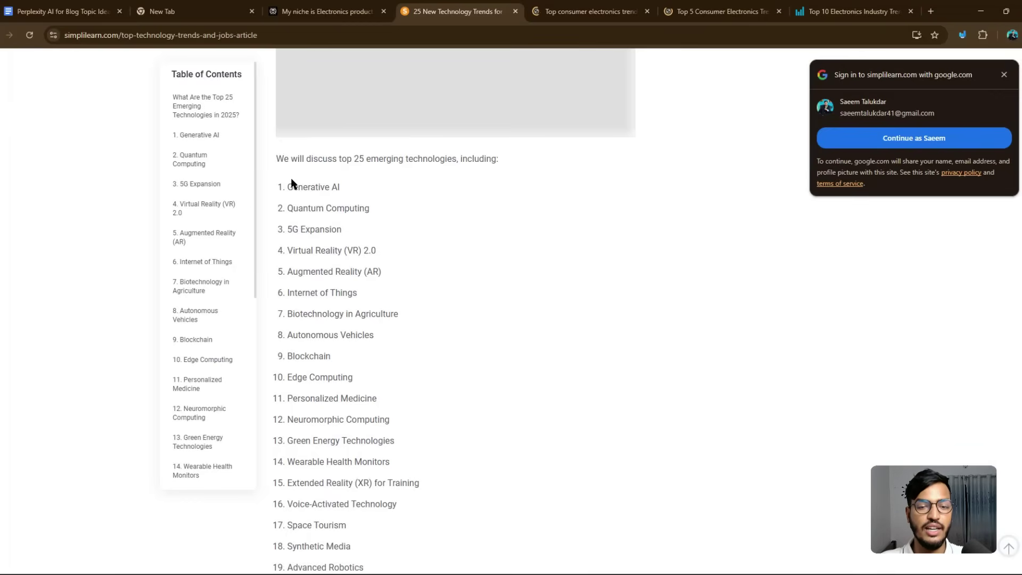
{"action": "left_click_drag", "start_coordinate": [369, 208], "coordinate": [309, 210]}
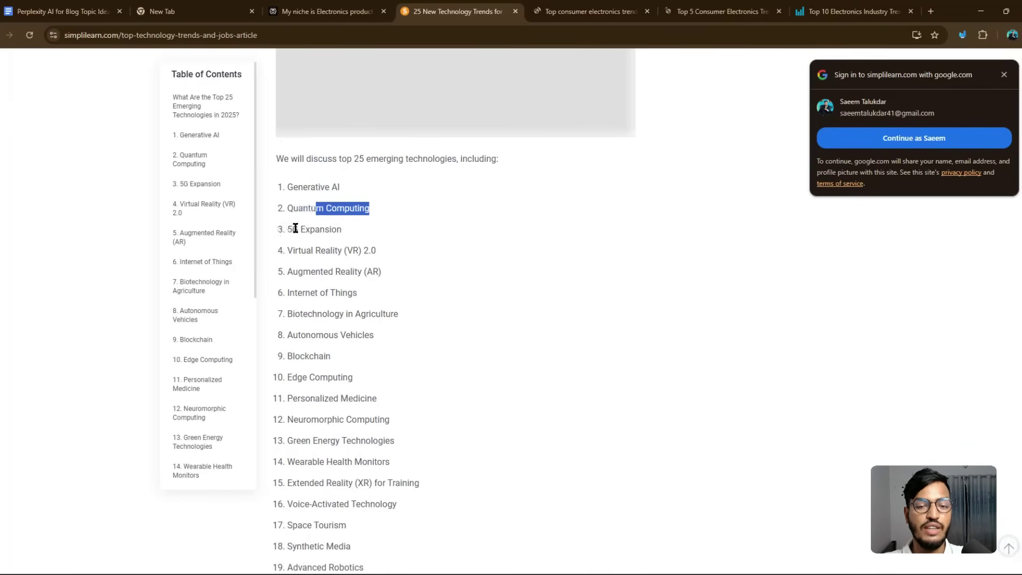
{"action": "left_click", "coordinate": [591, 12]}
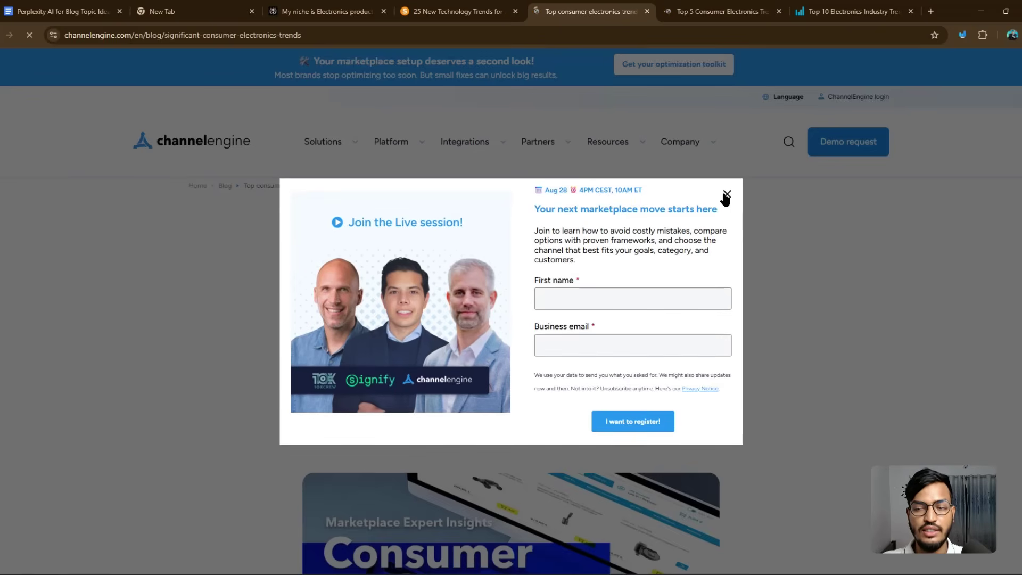
Dismiss the webinar popup and read ChannelEngine's consumer electronics article, highlighting key passages
{"action": "left_click", "coordinate": [726, 194]}
{"action": "scroll", "coordinate": [271, 223], "scroll_direction": "down", "scroll_amount": 10}
{"action": "left_click_drag", "start_coordinate": [277, 144], "coordinate": [681, 433]}
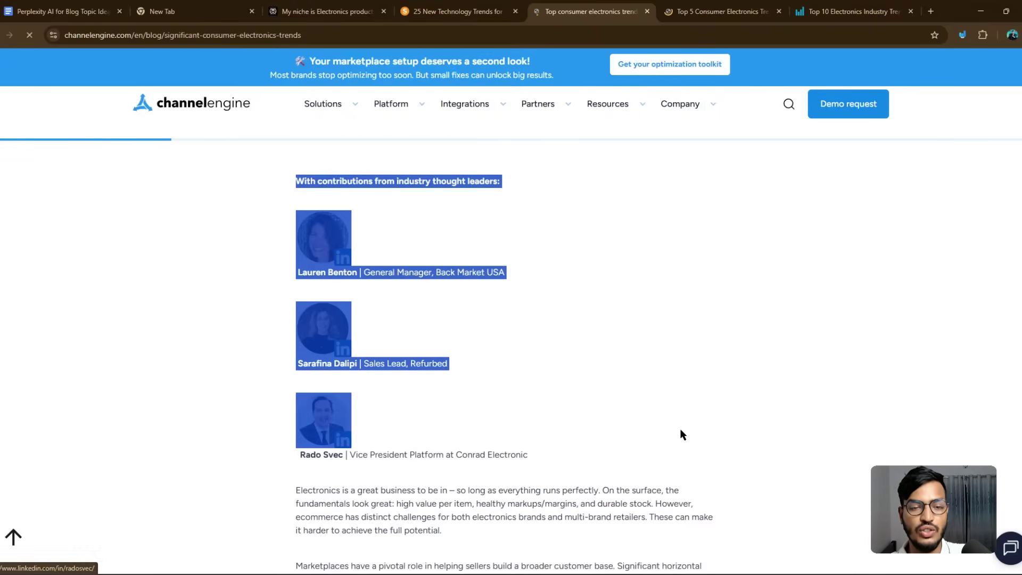
{"action": "scroll", "coordinate": [620, 420], "scroll_direction": "down", "scroll_amount": 7}
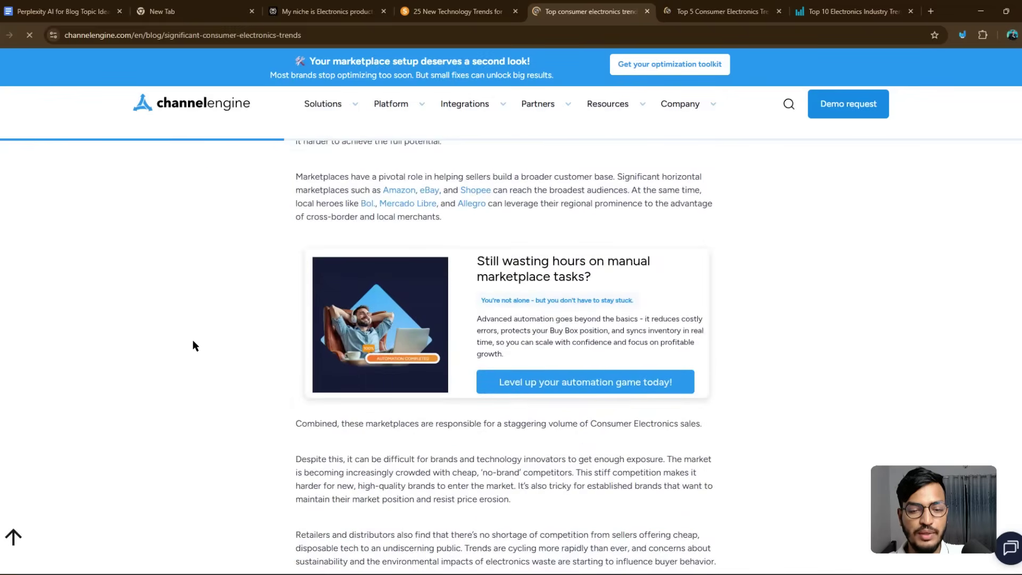
{"action": "scroll", "coordinate": [213, 341], "scroll_direction": "down", "scroll_amount": 3}
{"action": "left_click_drag", "start_coordinate": [365, 293], "coordinate": [572, 391]}
{"action": "scroll", "coordinate": [146, 272], "scroll_direction": "down", "scroll_amount": 2}
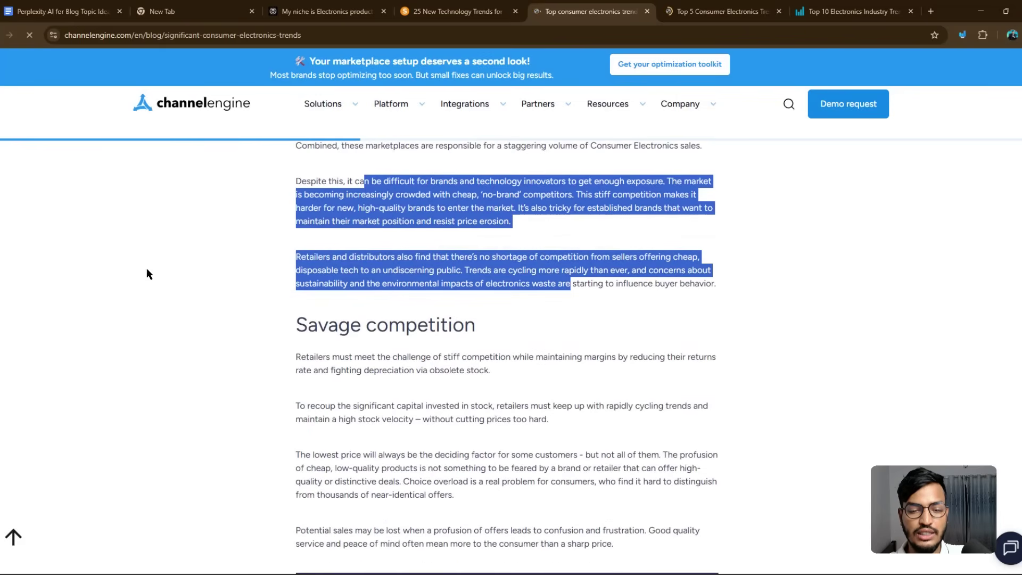
{"action": "scroll", "coordinate": [570, 384], "scroll_direction": "down", "scroll_amount": 2}
Finish the ChannelEngine article and bring up ContactPigeon's 'Top 5 Consumer Electronics Industry Trends to Watch'
{"action": "left_click", "coordinate": [296, 298]}
{"action": "scroll", "coordinate": [299, 305], "scroll_direction": "down", "scroll_amount": 3}
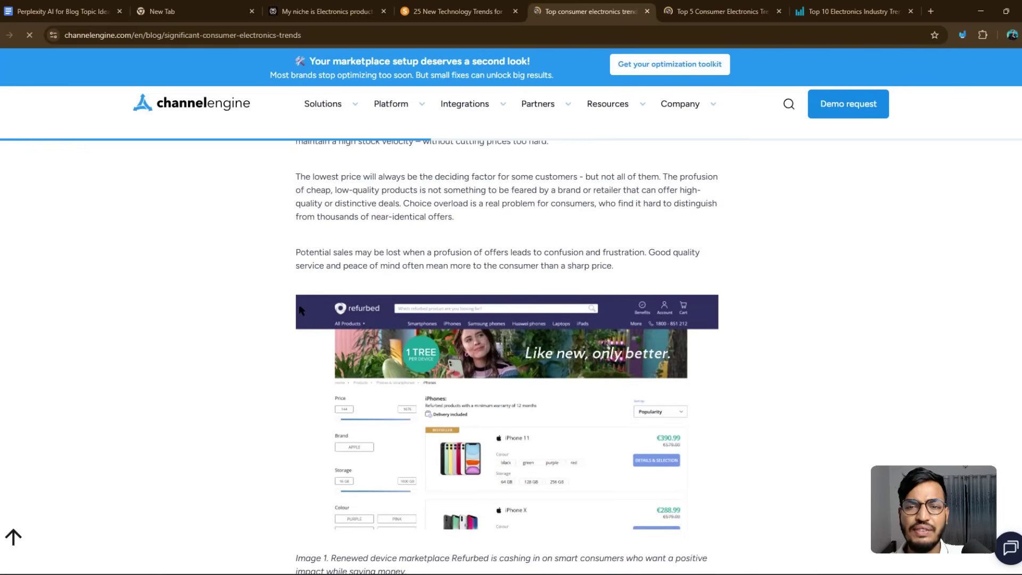
{"action": "left_click", "coordinate": [724, 11]}
{"action": "scroll", "coordinate": [439, 273], "scroll_direction": "down", "scroll_amount": 5}
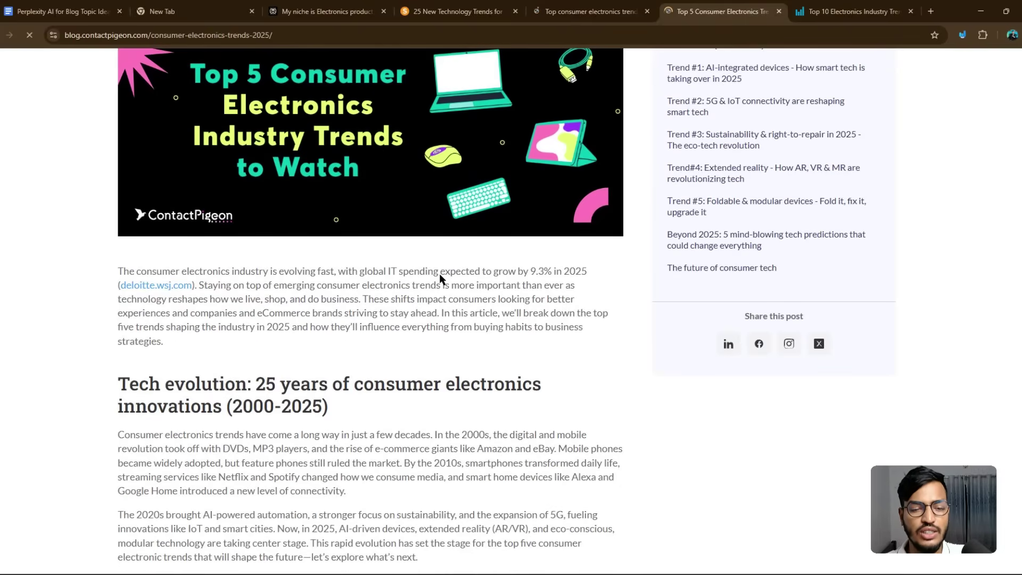
Read ContactPigeon's Tech evolution intro and Trend #1 section, highlighting their headings
{"action": "scroll", "coordinate": [250, 337], "scroll_direction": "down", "scroll_amount": 2}
{"action": "triple_click", "coordinate": [140, 276]}
{"action": "left_click", "coordinate": [478, 304]}
{"action": "scroll", "coordinate": [478, 305], "scroll_direction": "down", "scroll_amount": 3}
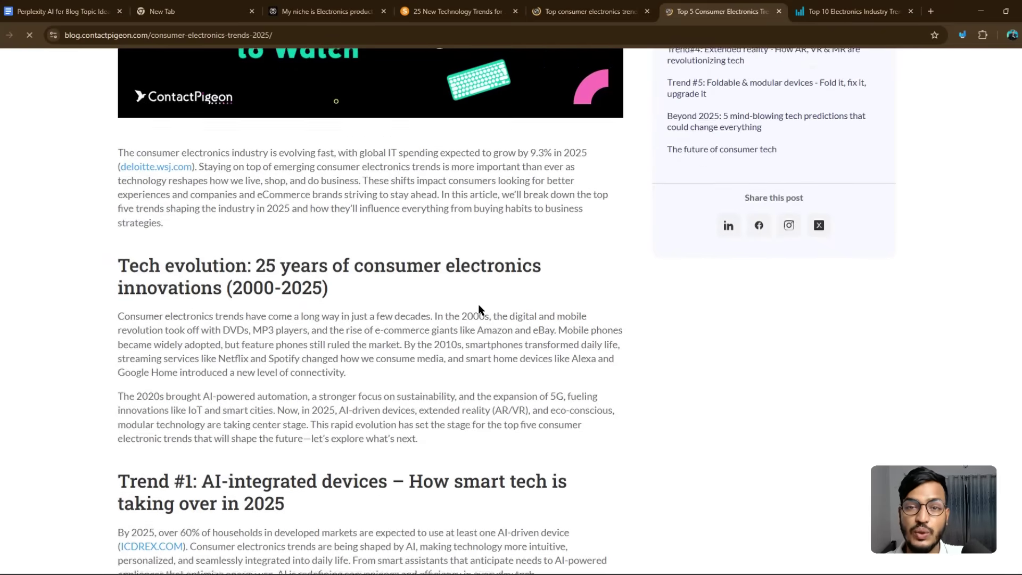
{"action": "triple_click", "coordinate": [120, 327]}
{"action": "scroll", "coordinate": [435, 355], "scroll_direction": "down", "scroll_amount": 8}
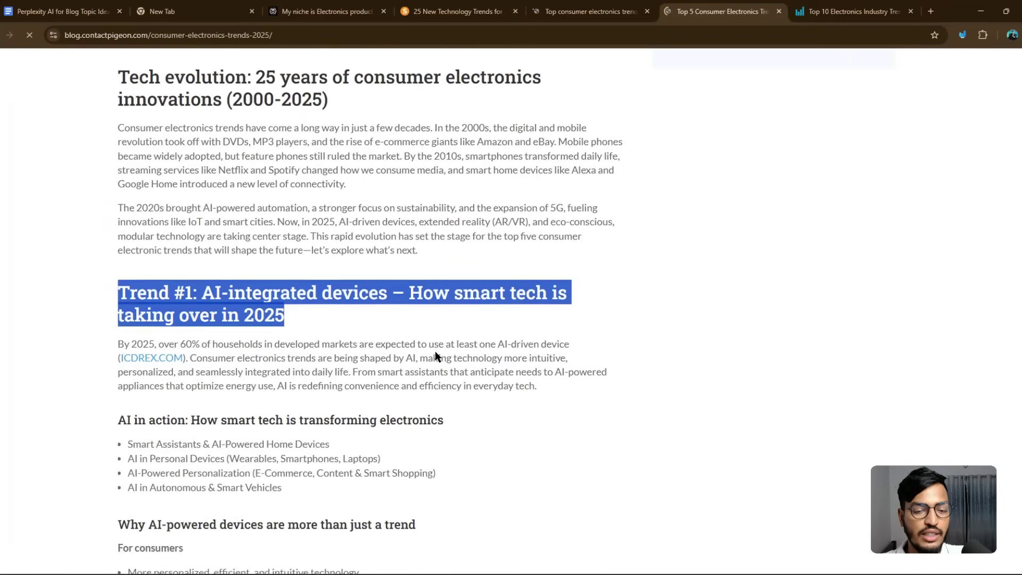
{"action": "scroll", "coordinate": [132, 350], "scroll_direction": "down", "scroll_amount": 9}
Highlight the Trend #2 5G & IoT heading, then go back to Perplexity's blog post answer
{"action": "left_click_drag", "start_coordinate": [118, 192], "coordinate": [506, 219]}
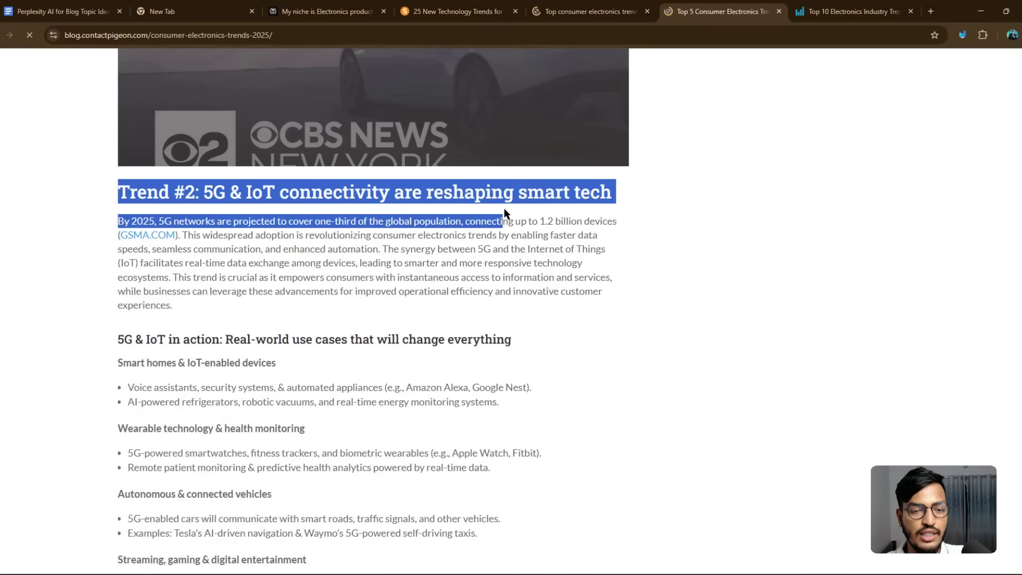
{"action": "scroll", "coordinate": [202, 194], "scroll_direction": "down", "scroll_amount": 3}
{"action": "left_click_drag", "start_coordinate": [94, 167], "coordinate": [455, 232]}
{"action": "left_click", "coordinate": [736, 283]}
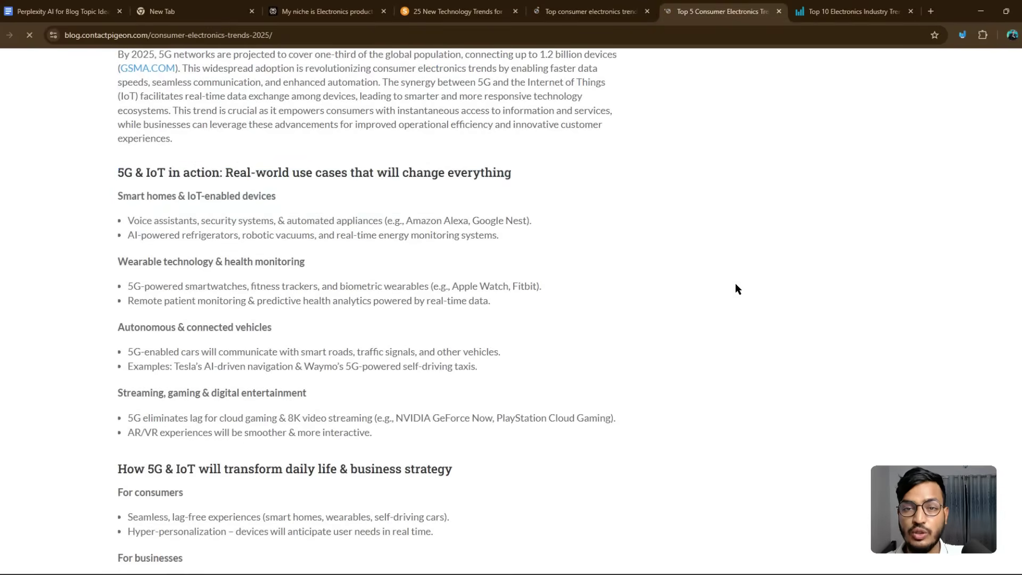
{"action": "scroll", "coordinate": [278, 128], "scroll_direction": "down", "scroll_amount": 2}
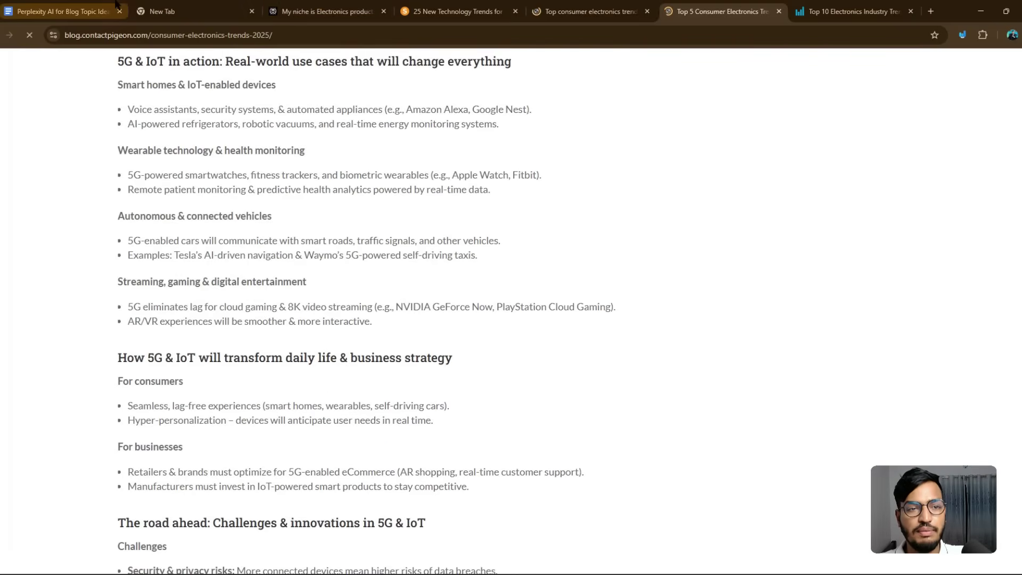
{"action": "left_click", "coordinate": [319, 11]}
Open the related question on sales-boosting trends and ask 'Please give me some SEO content ideas for my videos'
{"action": "scroll", "coordinate": [347, 266], "scroll_direction": "down", "scroll_amount": 12}
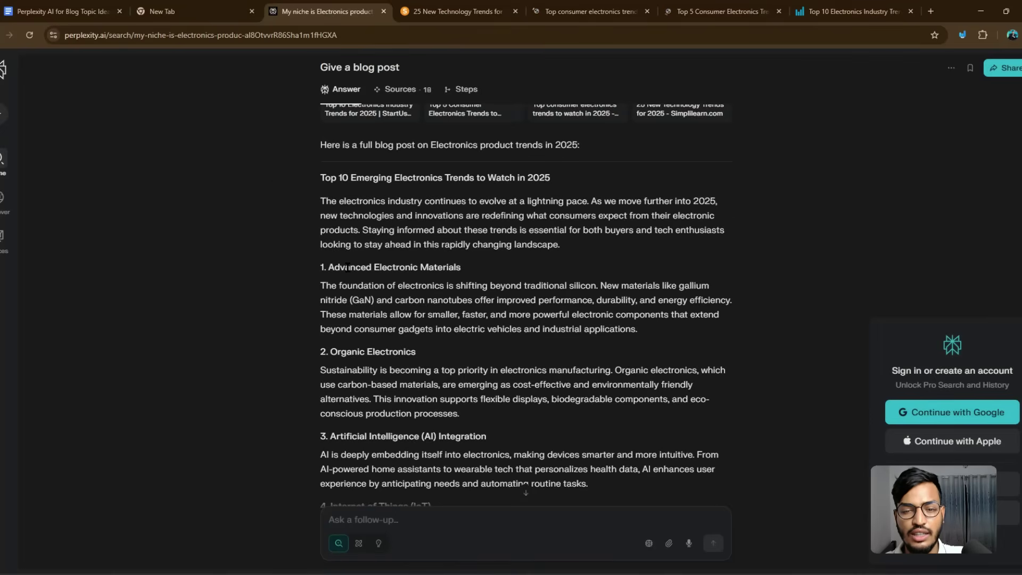
{"action": "scroll", "coordinate": [363, 279], "scroll_direction": "down", "scroll_amount": 6}
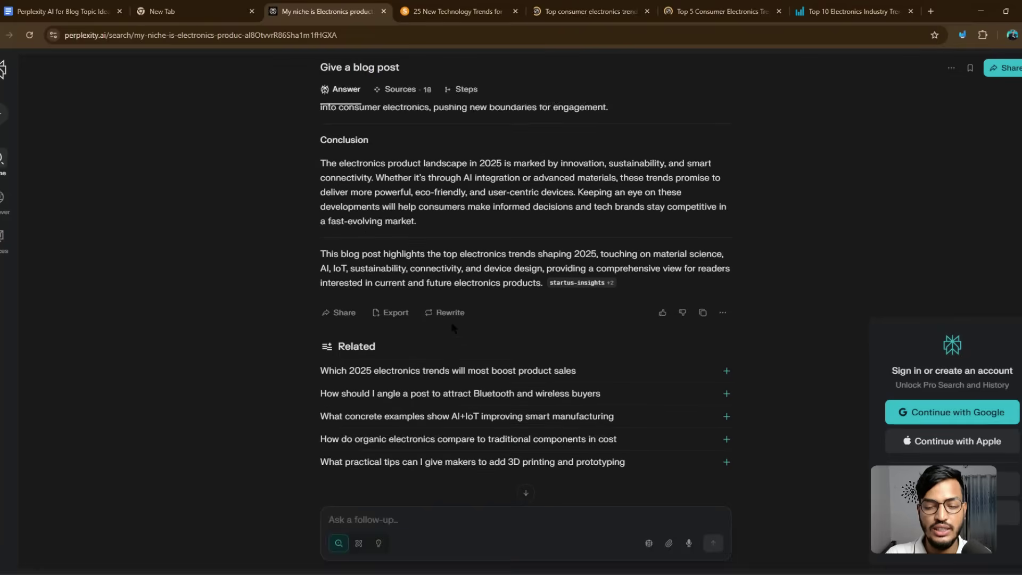
{"action": "left_click", "coordinate": [471, 367]}
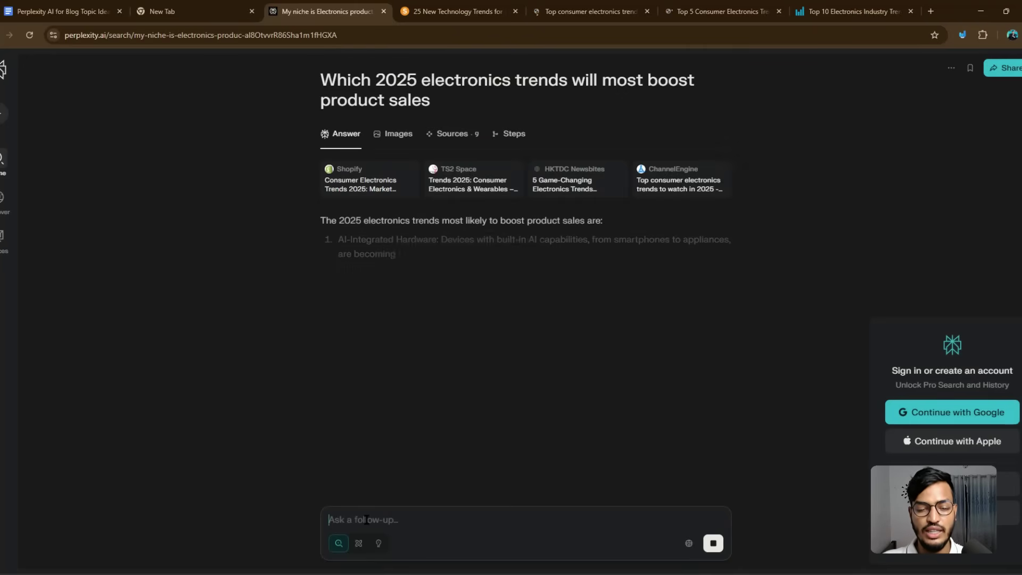
{"action": "type", "text": "Please"}
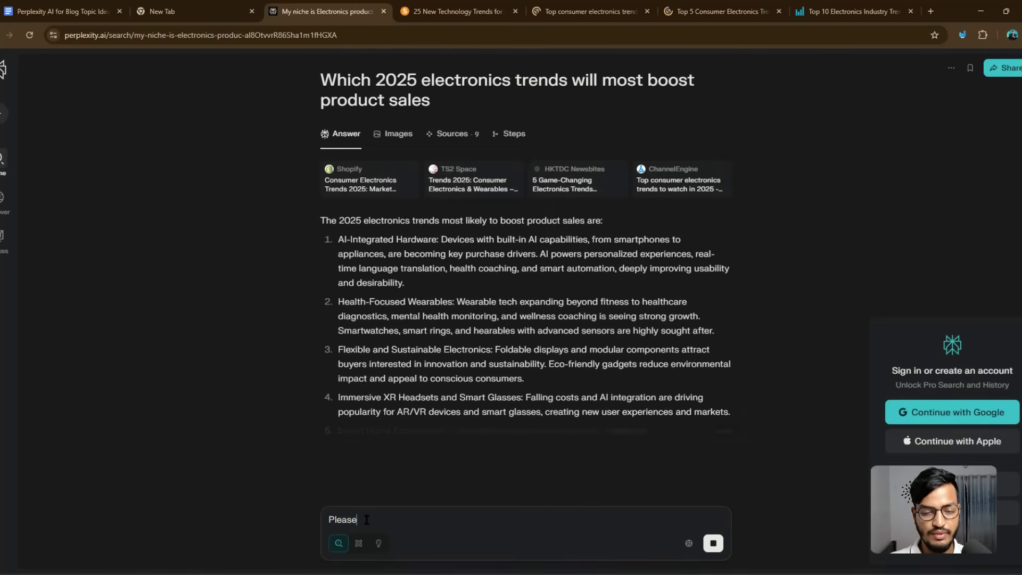
{"action": "type", "text": " give me some SE"}
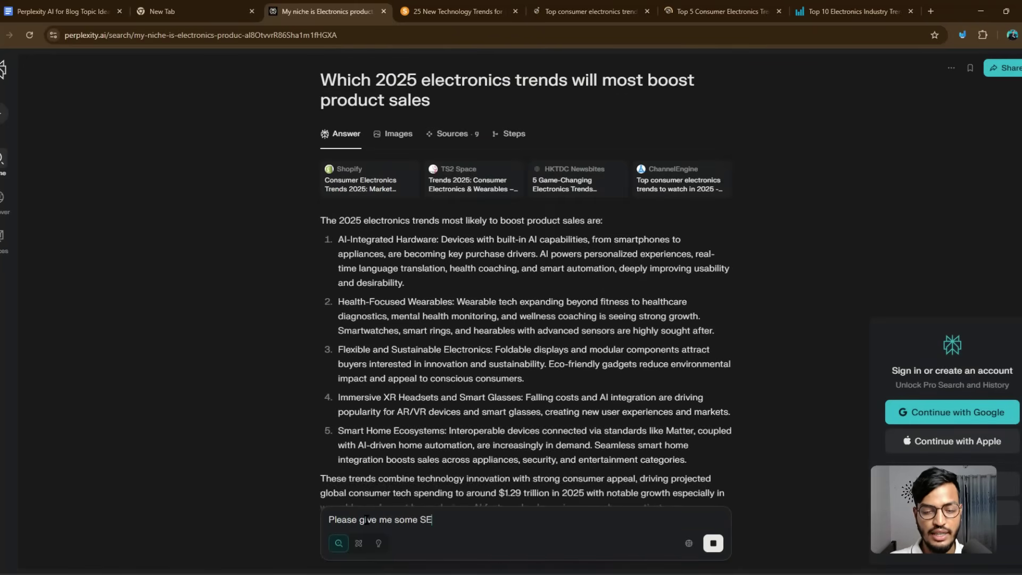
{"action": "type", "text": "O content i"}
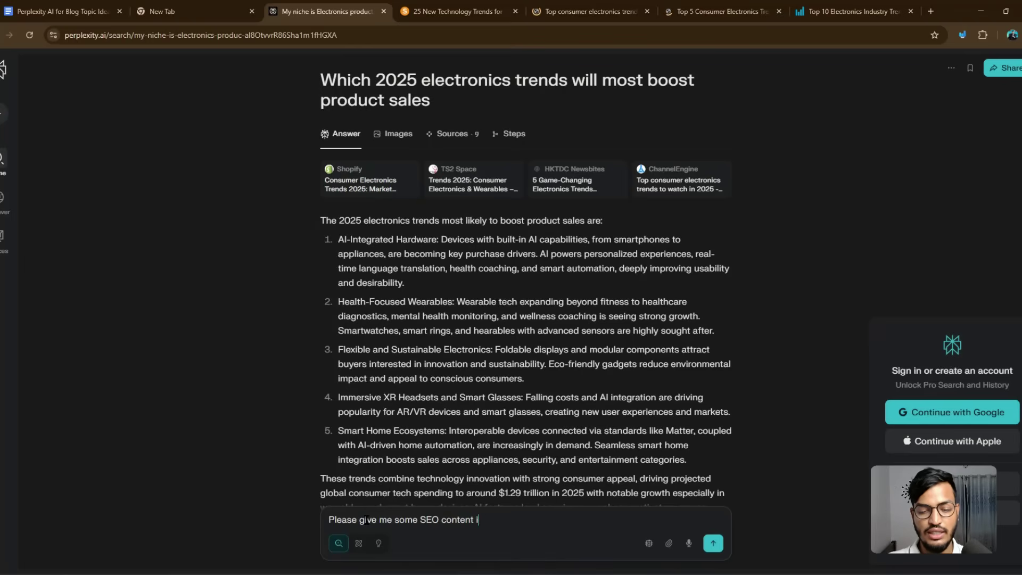
{"action": "type", "text": "deas for my videos"}
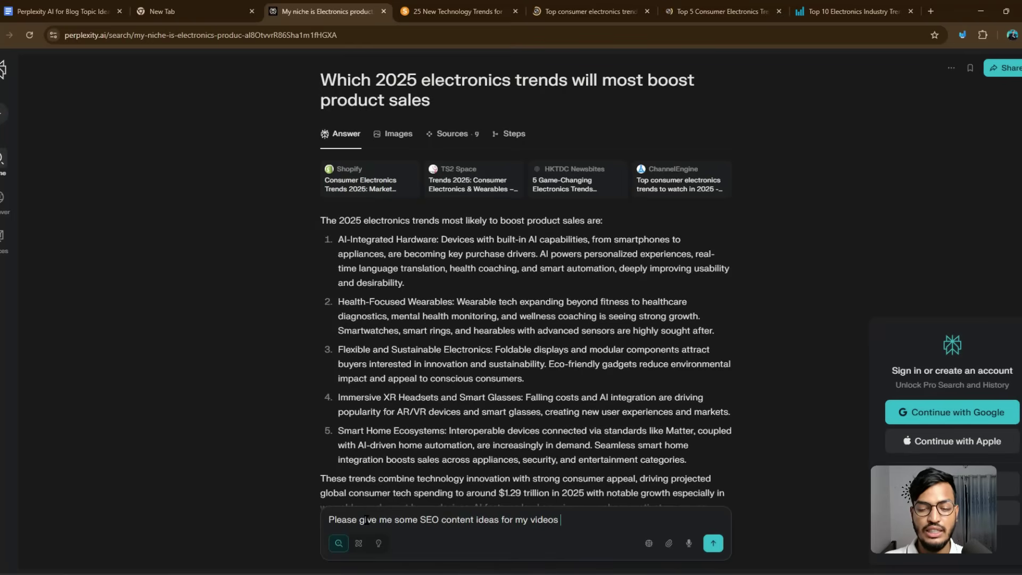
{"action": "key", "text": "Return"}
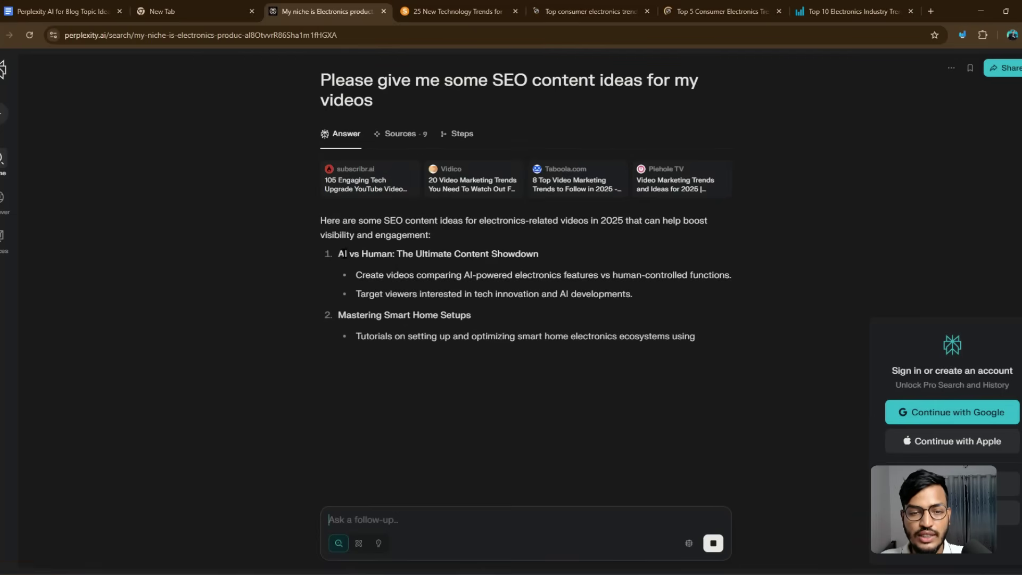
Read through the ten SEO video ideas, highlighting headings such as AI vs Human
{"action": "left_click_drag", "start_coordinate": [338, 254], "coordinate": [412, 255]}
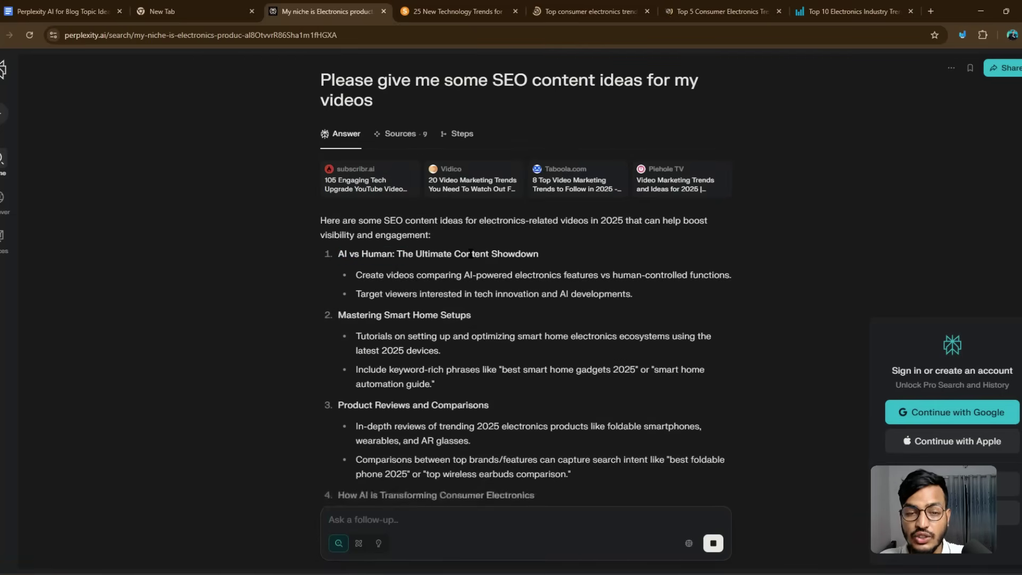
{"action": "triple_click", "coordinate": [437, 254]}
{"action": "left_click_drag", "start_coordinate": [287, 318], "coordinate": [441, 315]}
{"action": "scroll", "coordinate": [441, 315], "scroll_direction": "down", "scroll_amount": 2}
{"action": "left_click_drag", "start_coordinate": [338, 294], "coordinate": [544, 294]}
{"action": "scroll", "coordinate": [545, 295], "scroll_direction": "down", "scroll_amount": 1}
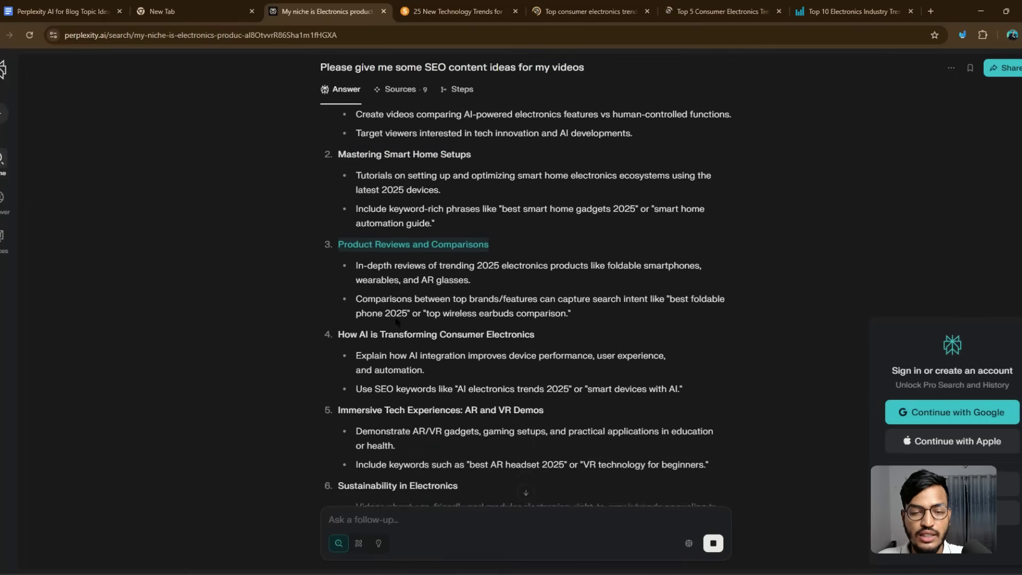
{"action": "left_click_drag", "start_coordinate": [537, 331], "coordinate": [345, 331]}
{"action": "scroll", "coordinate": [318, 292], "scroll_direction": "down", "scroll_amount": 3}
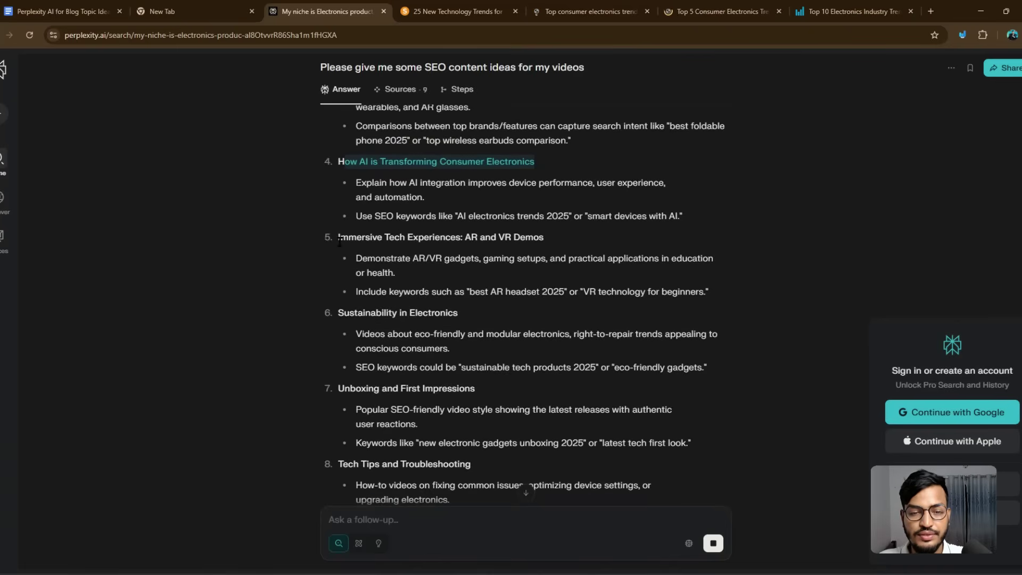
{"action": "left_click_drag", "start_coordinate": [336, 237], "coordinate": [601, 258]}
{"action": "scroll", "coordinate": [394, 268], "scroll_direction": "down", "scroll_amount": 5}
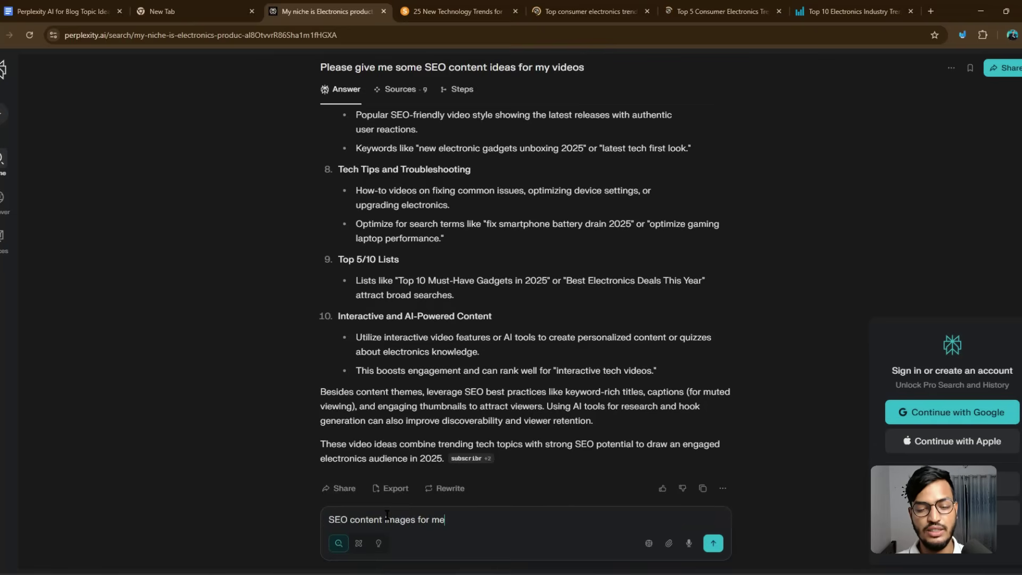
Submit the SEO content images request and open its Design News, accio, TS2 Space and Samsung CES sources
{"action": "key", "text": "Return"}
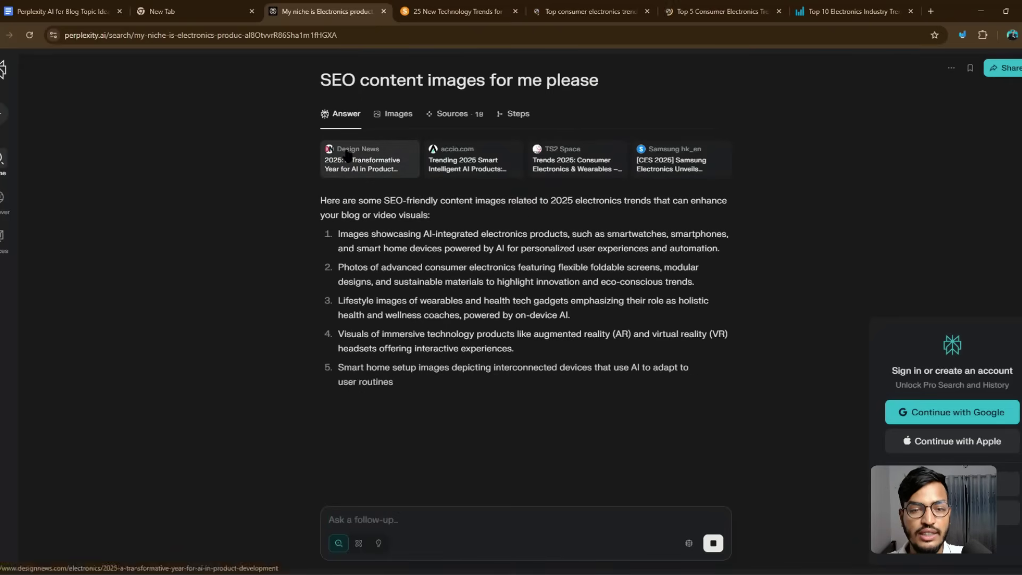
{"action": "left_click", "coordinate": [380, 173]}
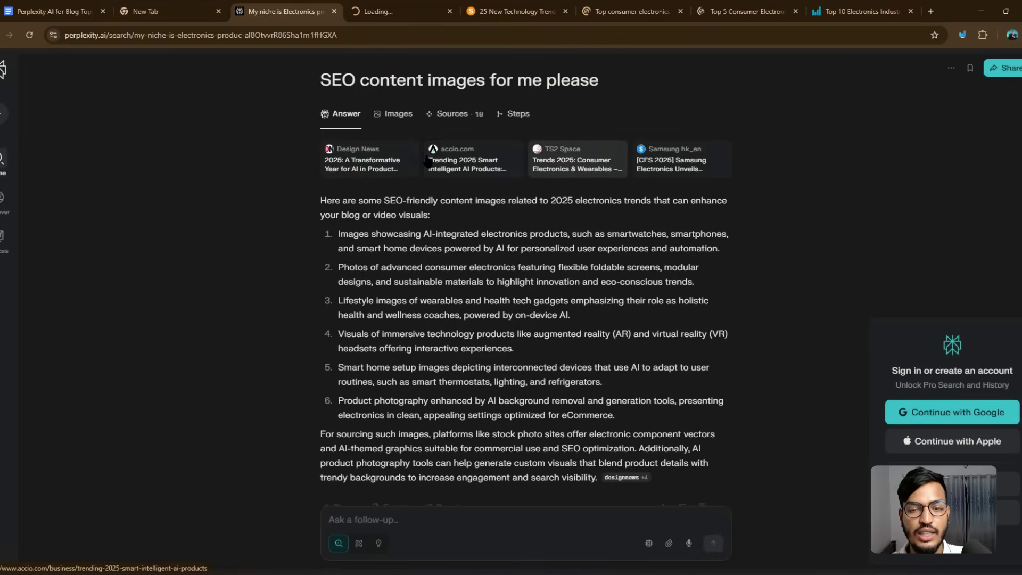
{"action": "left_click", "coordinate": [458, 162]}
{"action": "left_click", "coordinate": [225, 7]}
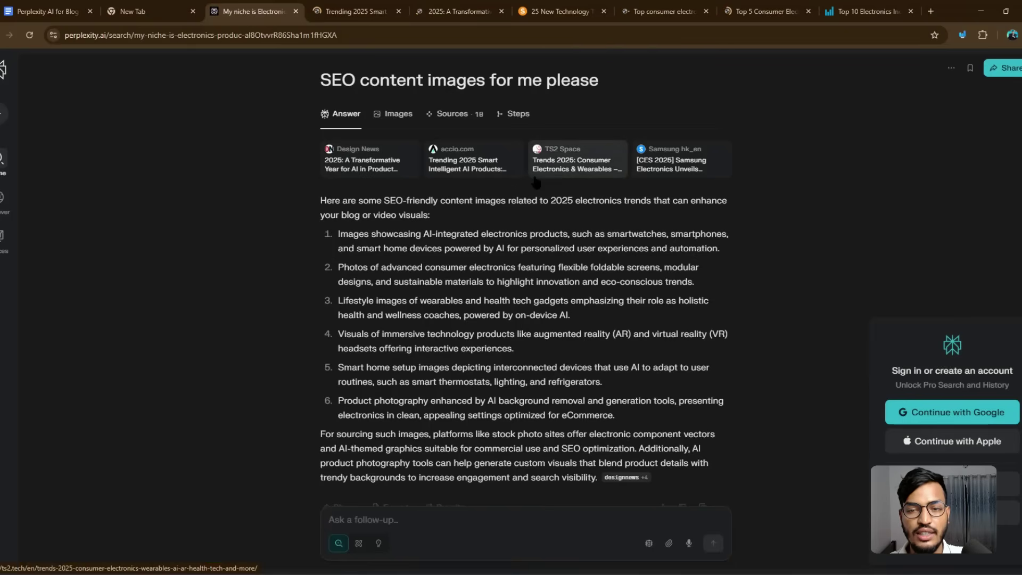
{"action": "left_click", "coordinate": [572, 159]}
{"action": "left_click", "coordinate": [671, 162]}
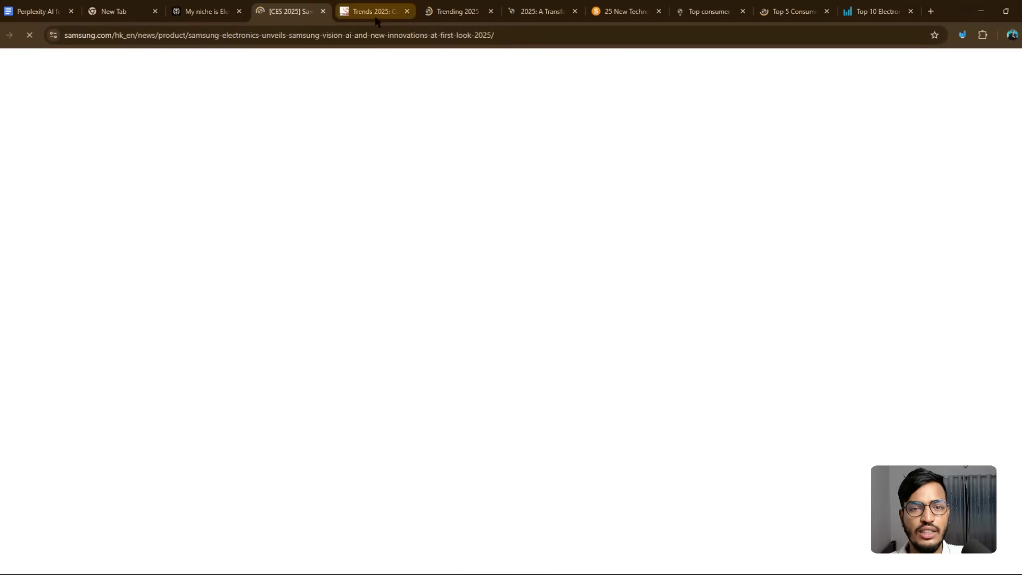
{"action": "left_click", "coordinate": [375, 18]}
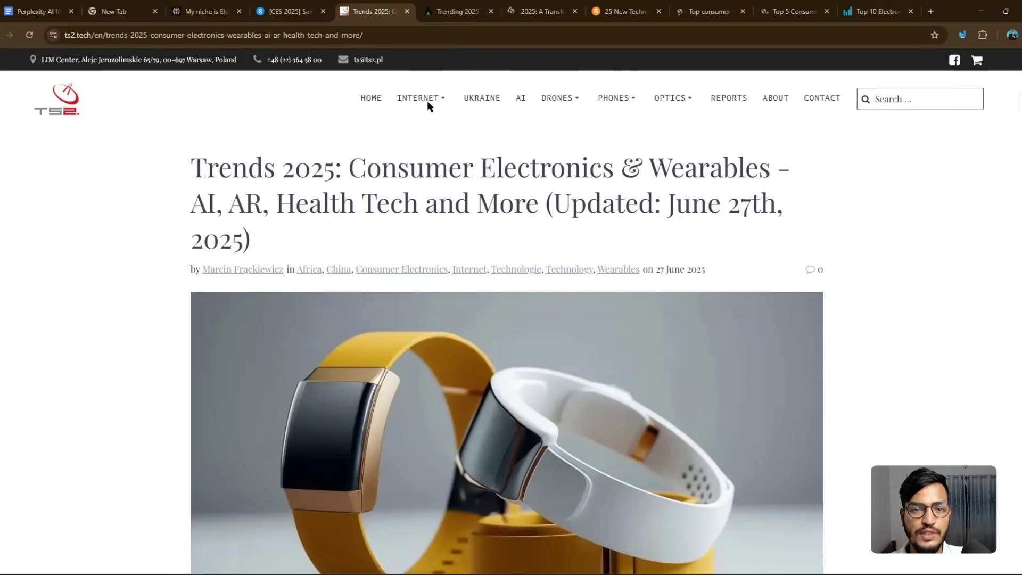
Read through accio's report on trending 2025 smart intelligent AI products
{"action": "left_click", "coordinate": [453, 12]}
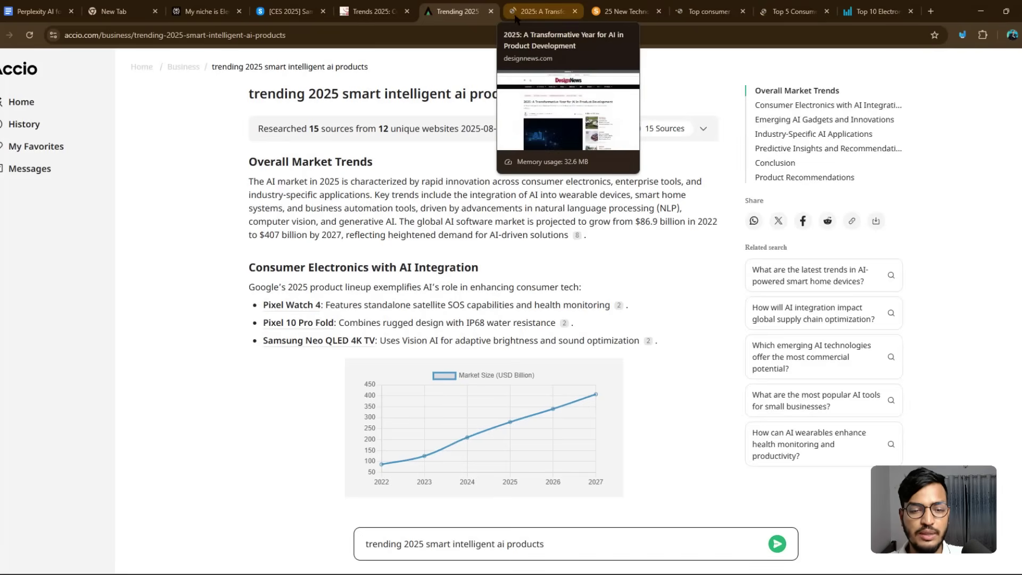
{"action": "scroll", "coordinate": [225, 381], "scroll_direction": "down", "scroll_amount": 2}
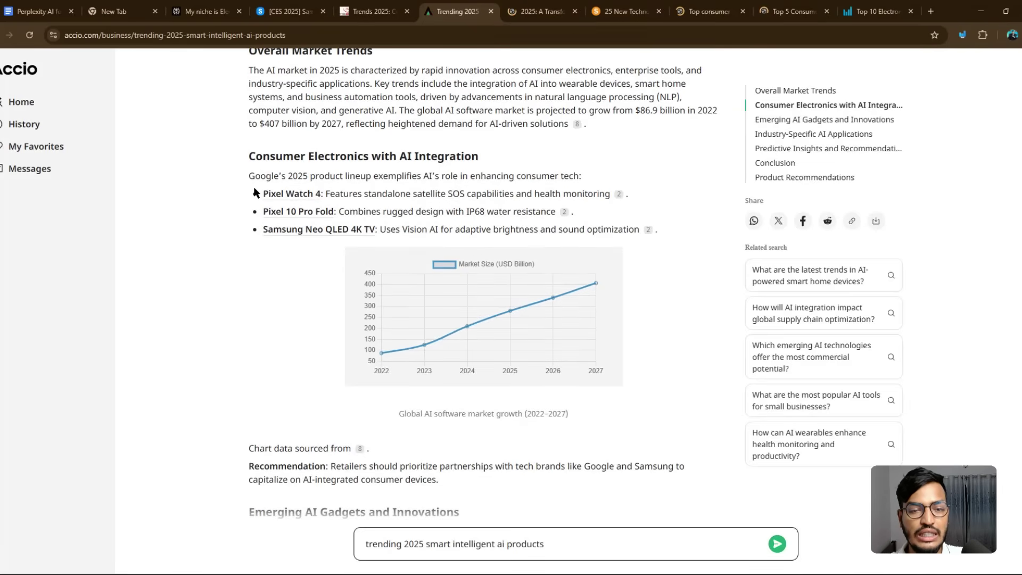
{"action": "scroll", "coordinate": [255, 193], "scroll_direction": "down", "scroll_amount": 10}
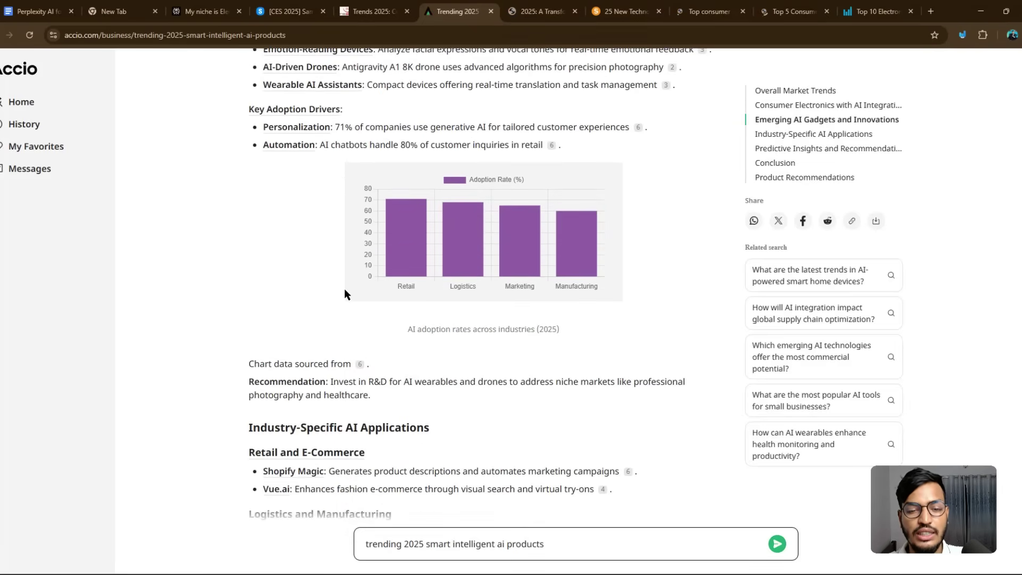
{"action": "scroll", "coordinate": [343, 296], "scroll_direction": "down", "scroll_amount": 6}
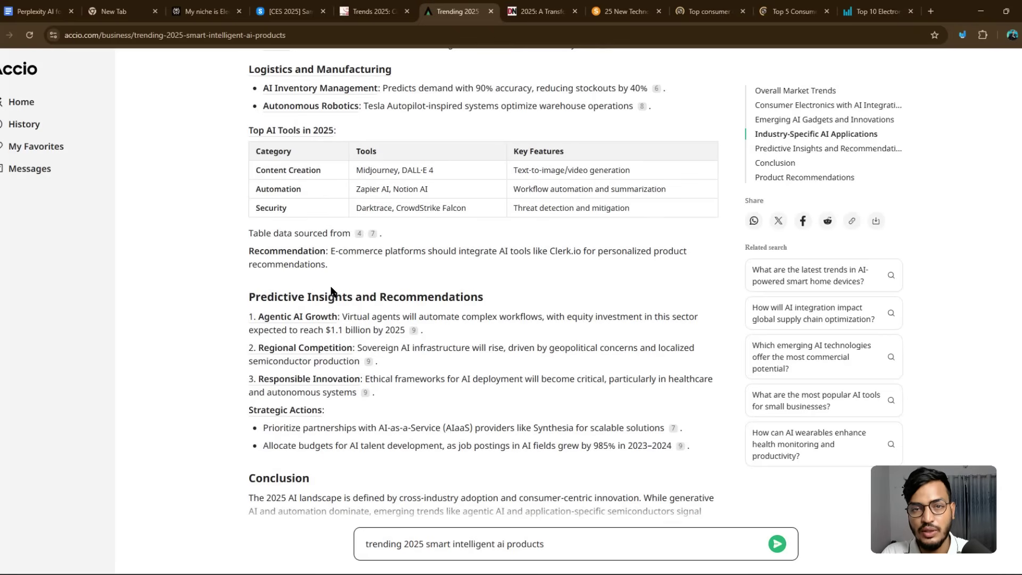
{"action": "scroll", "coordinate": [314, 304], "scroll_direction": "down", "scroll_amount": 2}
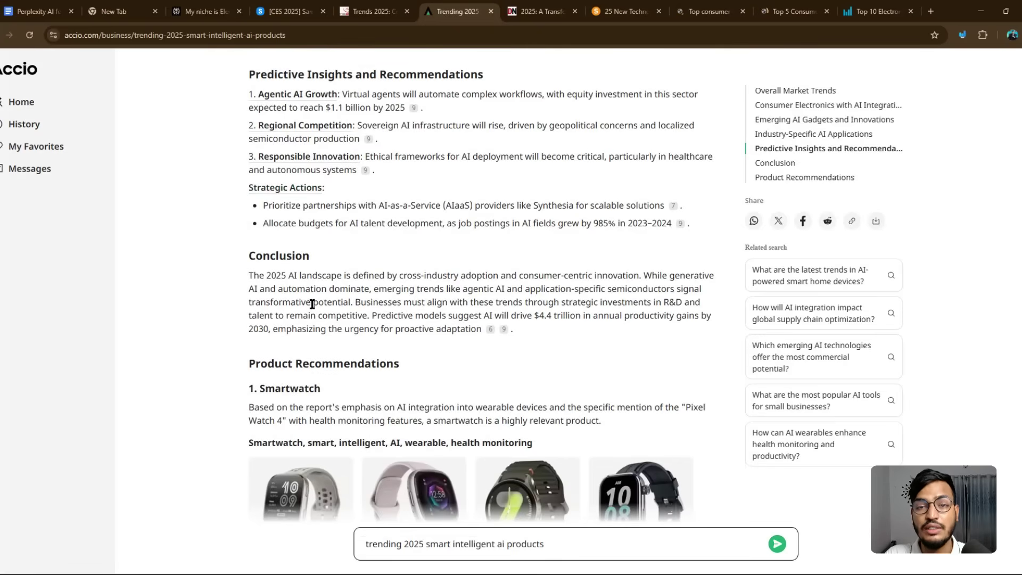
Return to the SEO images answer and sign in with Google on the free plan, skipping app downloads
{"action": "left_click", "coordinate": [205, 11]}
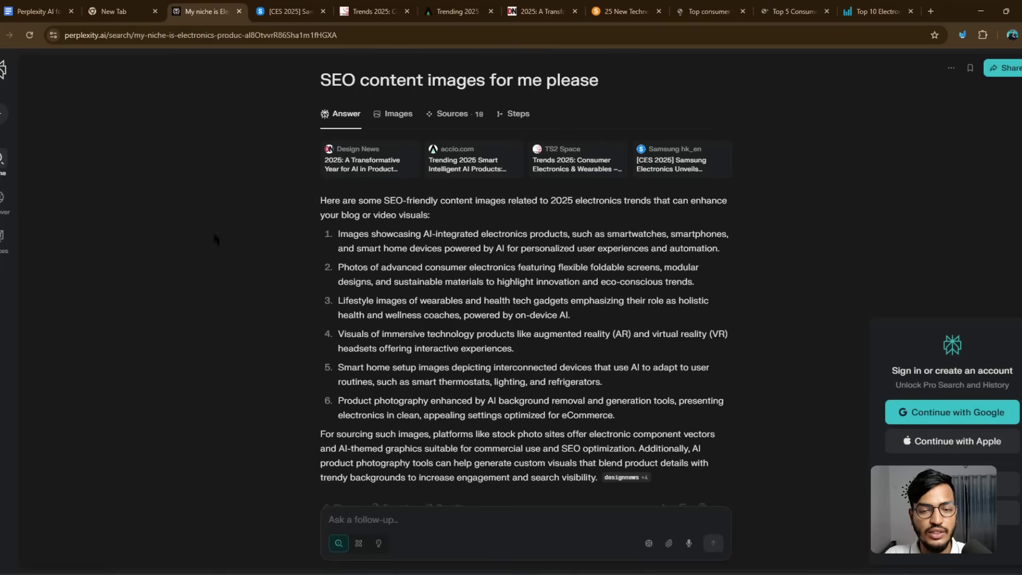
{"action": "scroll", "coordinate": [736, 537], "scroll_direction": "down", "scroll_amount": 3}
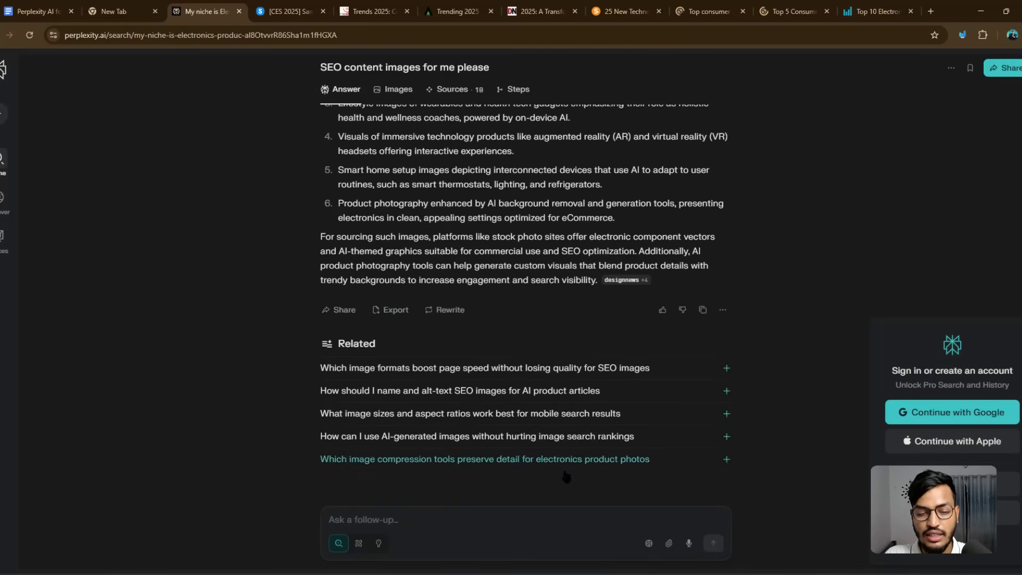
{"action": "mouse_move", "coordinate": [359, 551]}
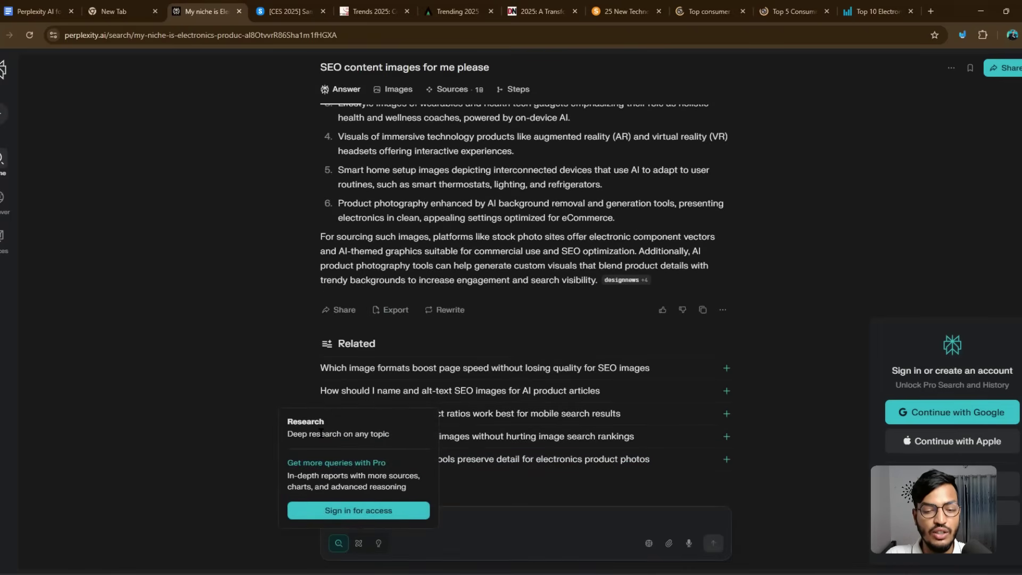
{"action": "left_click", "coordinate": [360, 548]}
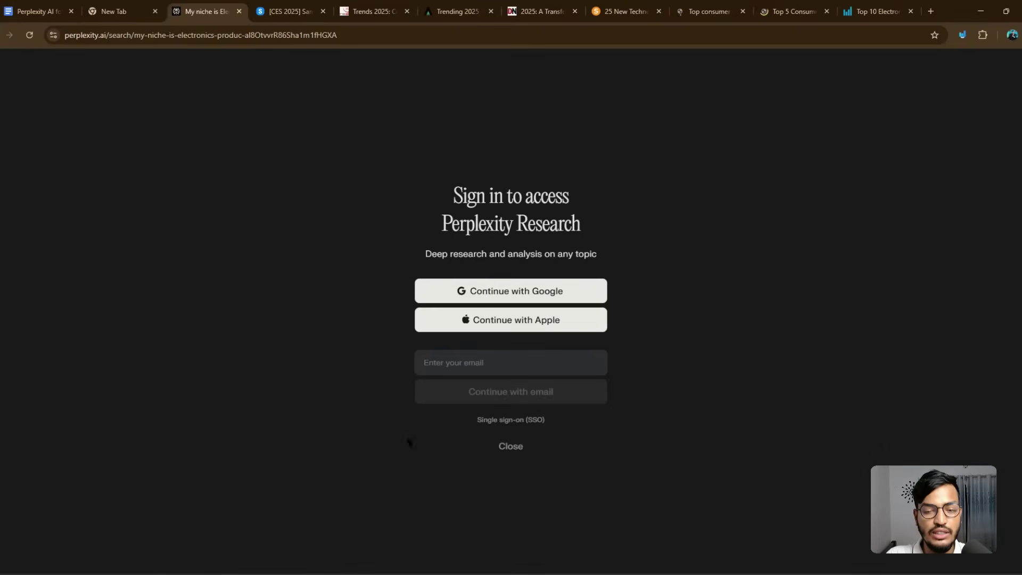
{"action": "left_click", "coordinate": [496, 297]}
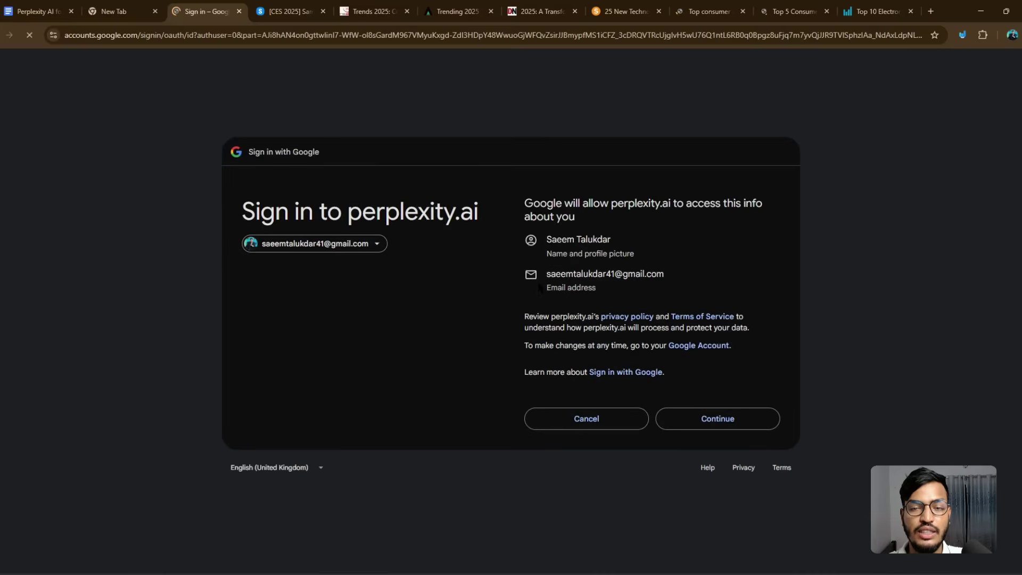
{"action": "left_click", "coordinate": [708, 419]}
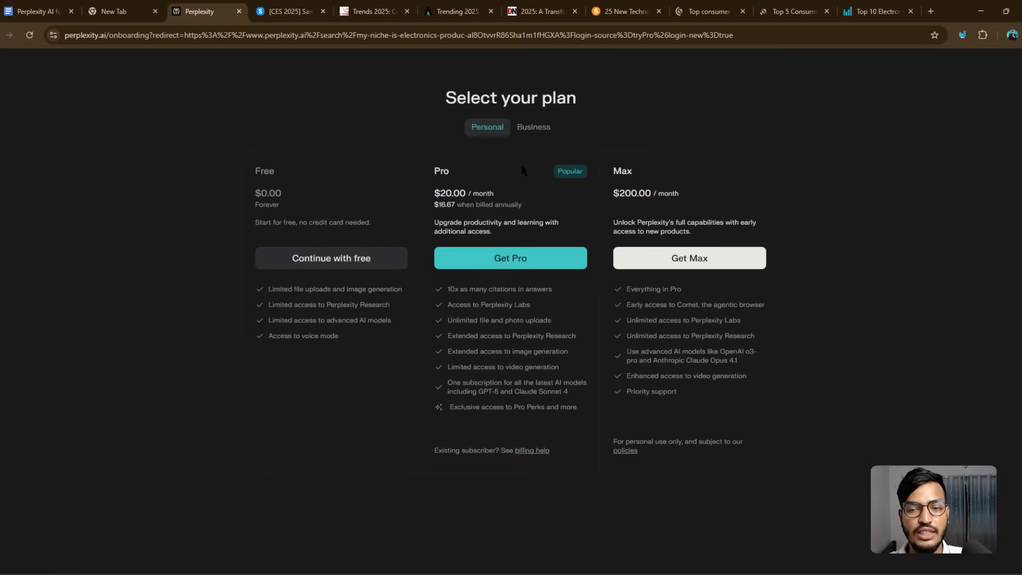
{"action": "left_click", "coordinate": [328, 255]}
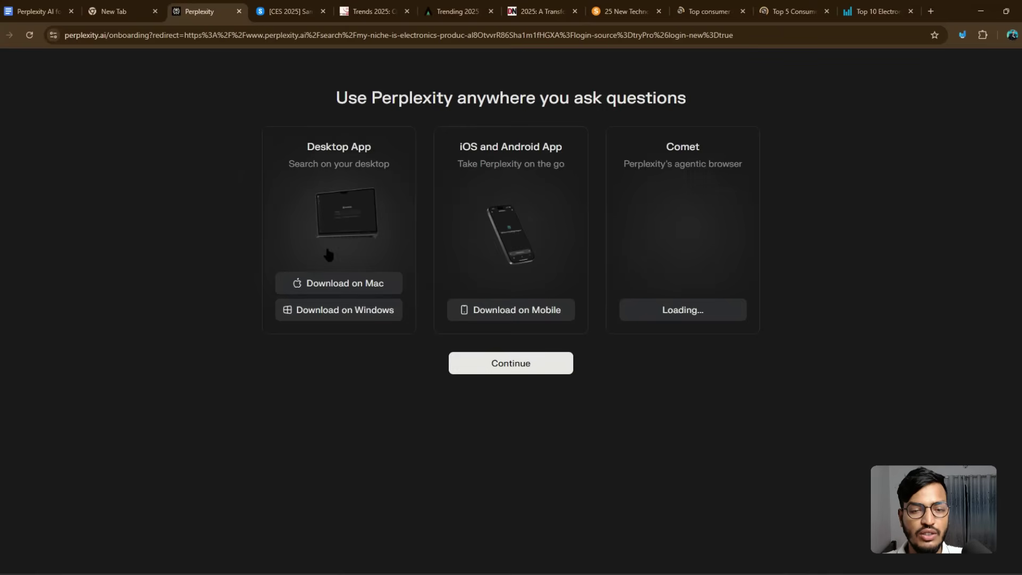
{"action": "left_click", "coordinate": [489, 368]}
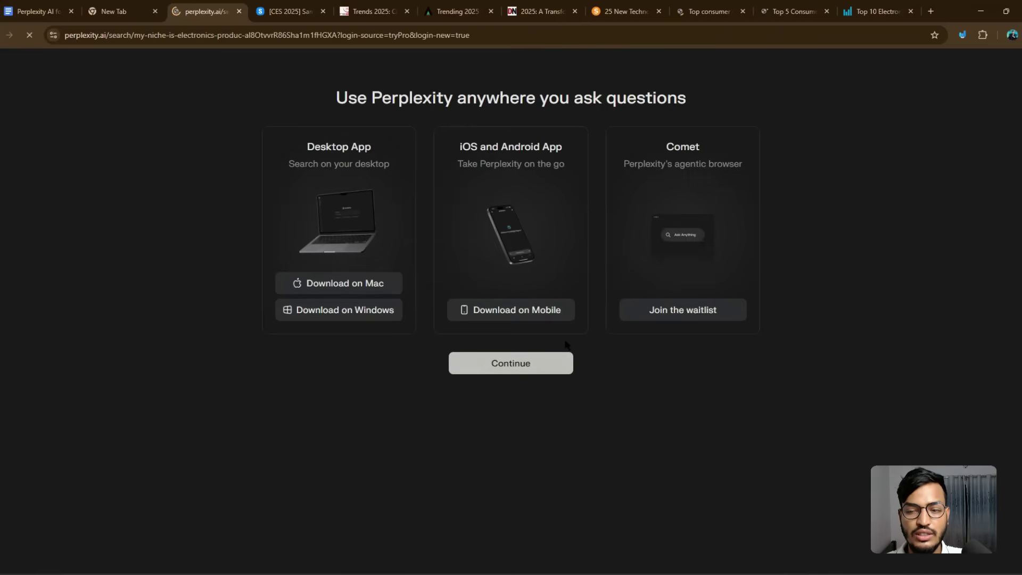
Switch to Research mode and ask for a full SEO content plan on recovering from type 2 diabetes
{"action": "scroll", "coordinate": [538, 450], "scroll_direction": "down", "scroll_amount": 3}
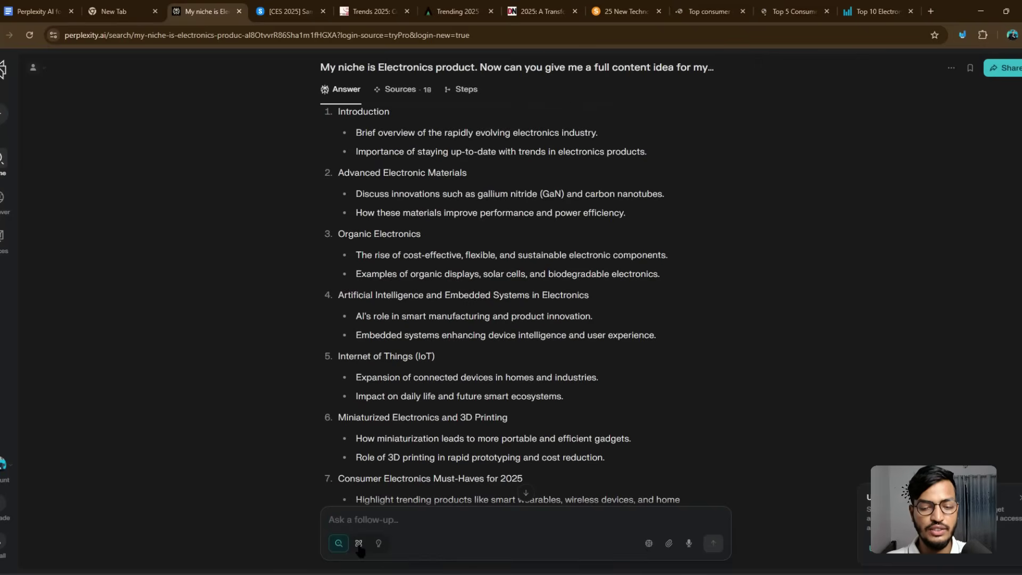
{"action": "left_click", "coordinate": [358, 543]}
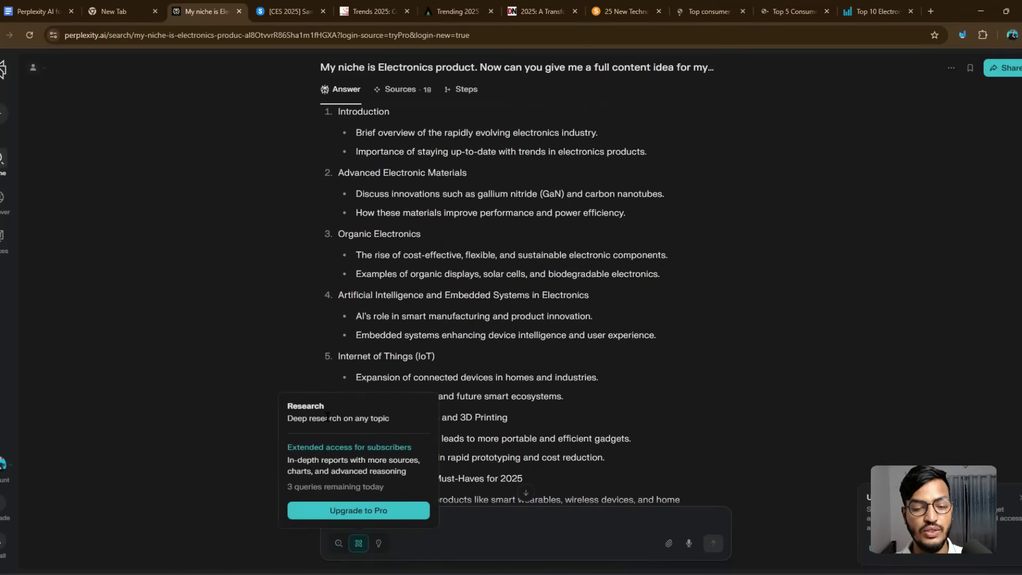
{"action": "scroll", "coordinate": [400, 493], "scroll_direction": "down", "scroll_amount": 4}
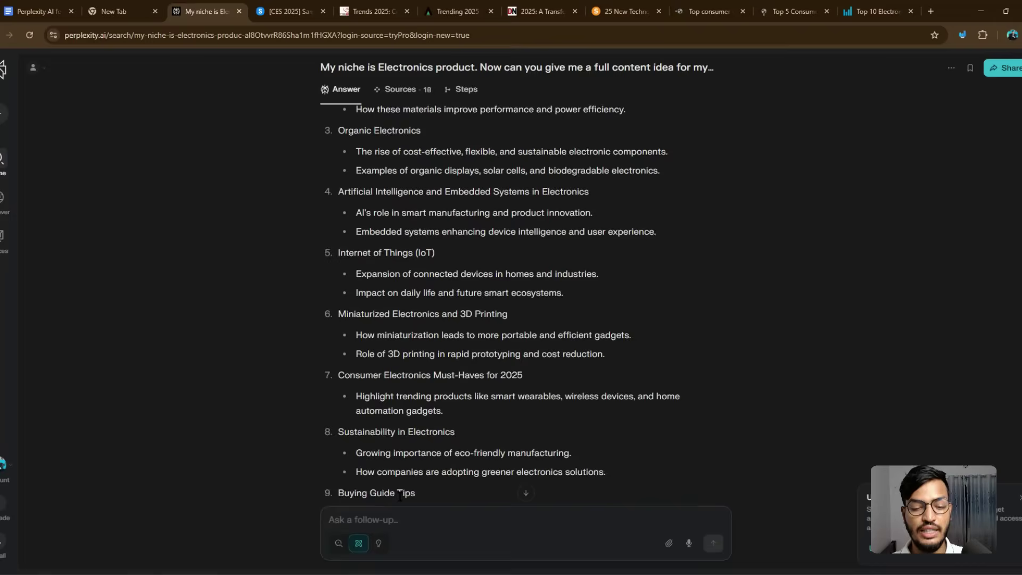
{"action": "scroll", "coordinate": [401, 493], "scroll_direction": "down", "scroll_amount": 3}
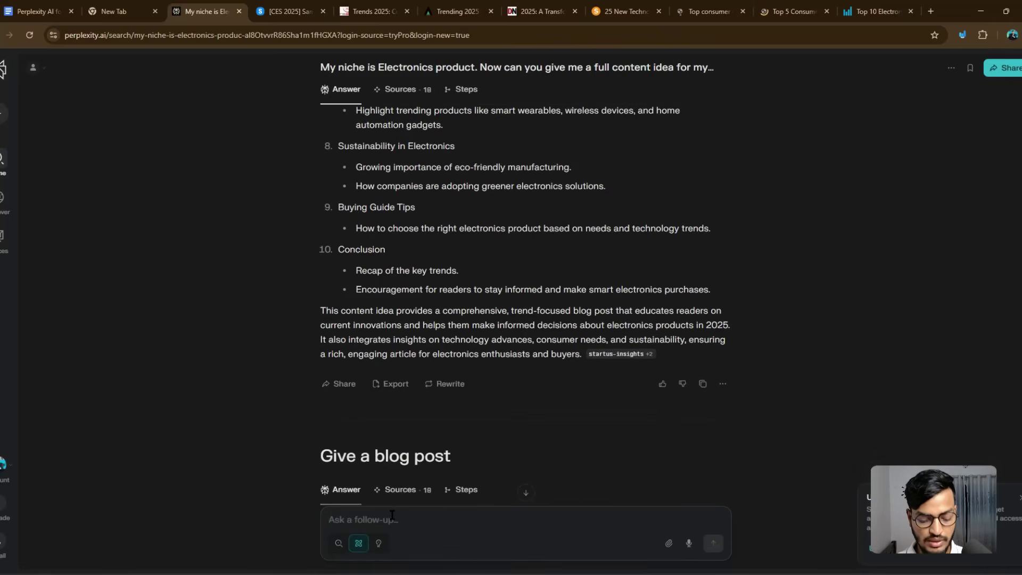
{"action": "type", "text": "Gi"}
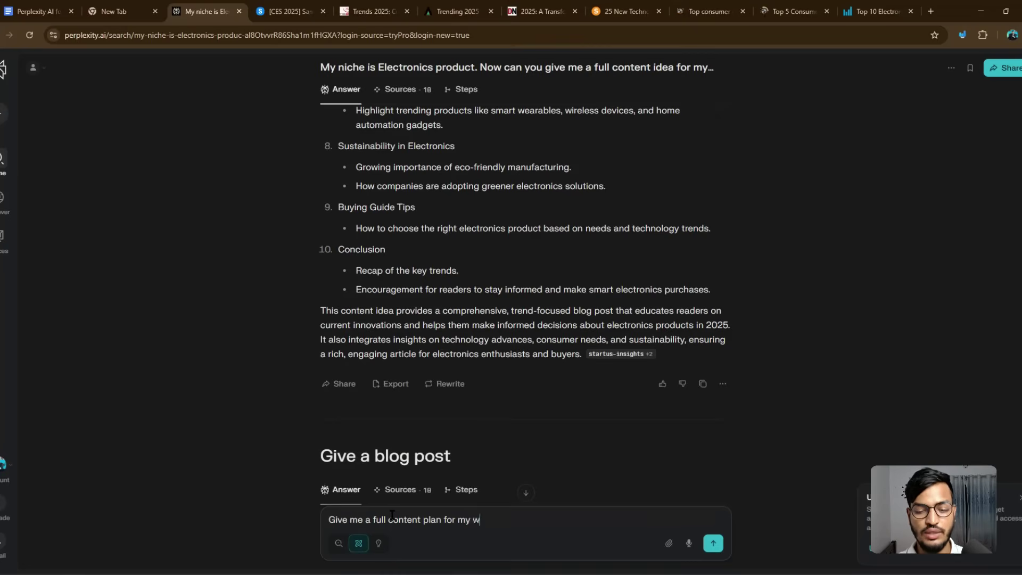
{"action": "type", "text": "seo according to recover"}
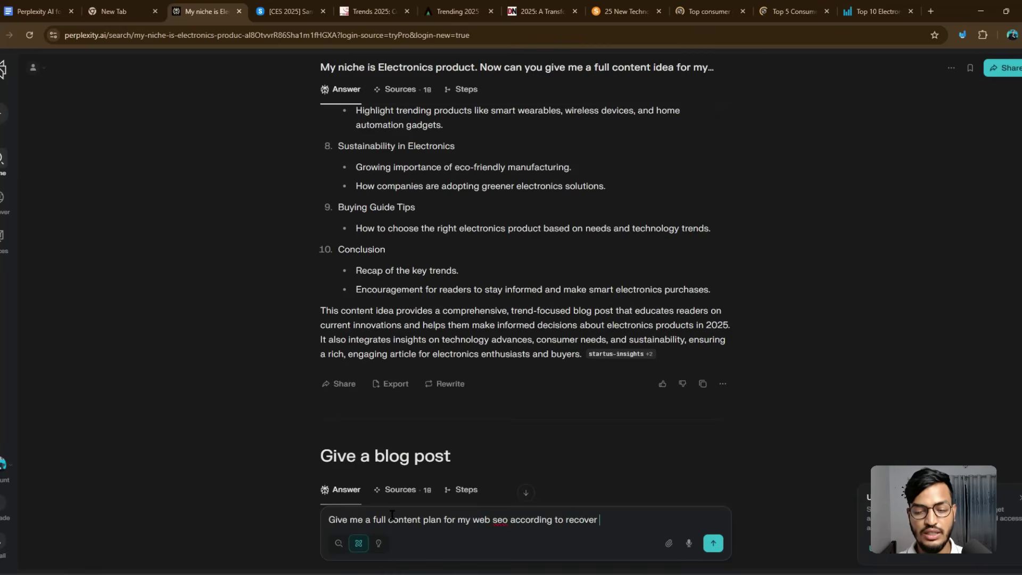
{"action": "type", "text": " type 2 diabetes to"}
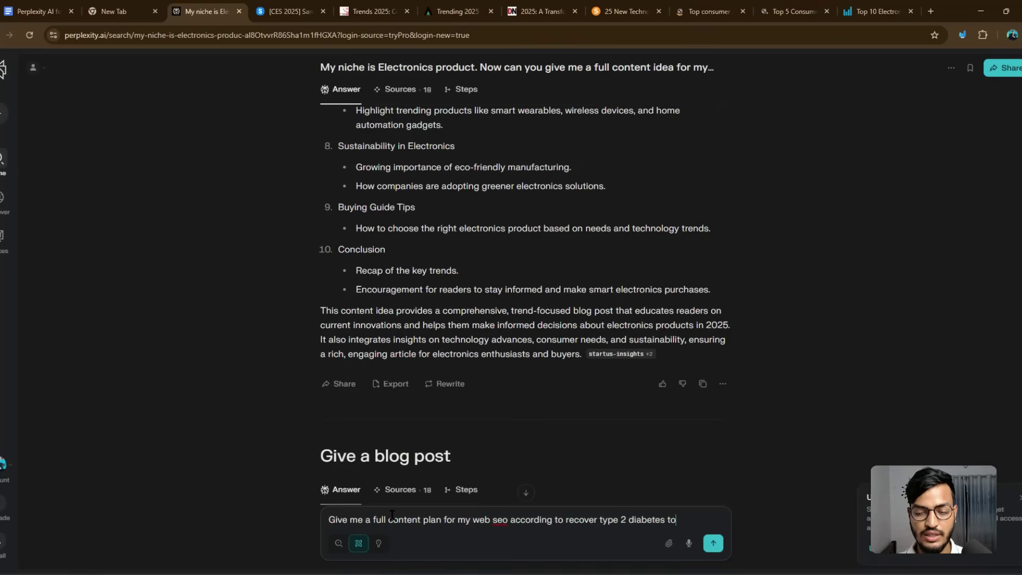
{"action": "type", "text": "pic"}
{"action": "key", "text": "Return"}
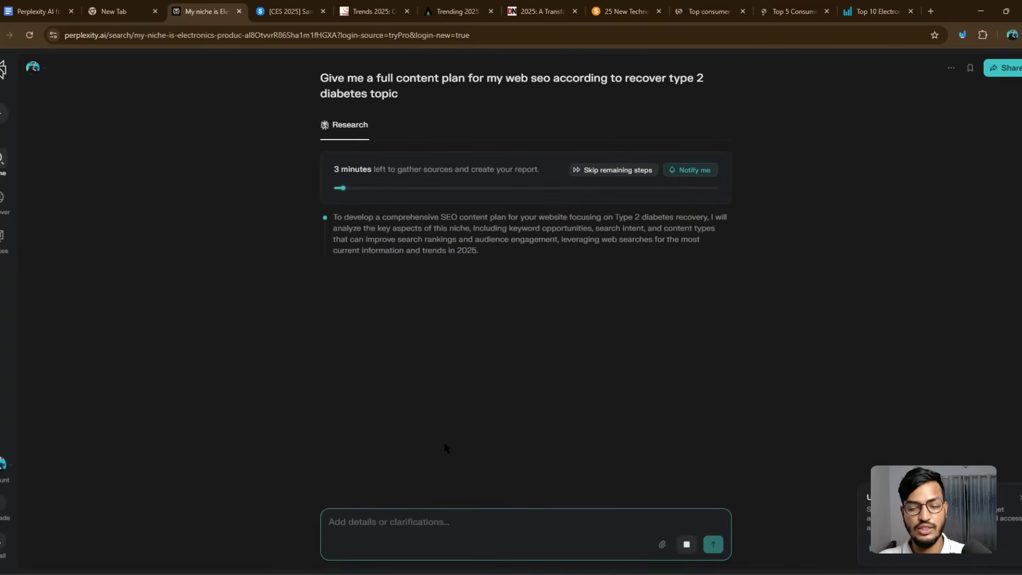
Scroll through the research progress and source lists as type 2 diabetes SEO sources are gathered
{"action": "scroll", "coordinate": [352, 277], "scroll_direction": "up", "scroll_amount": 1}
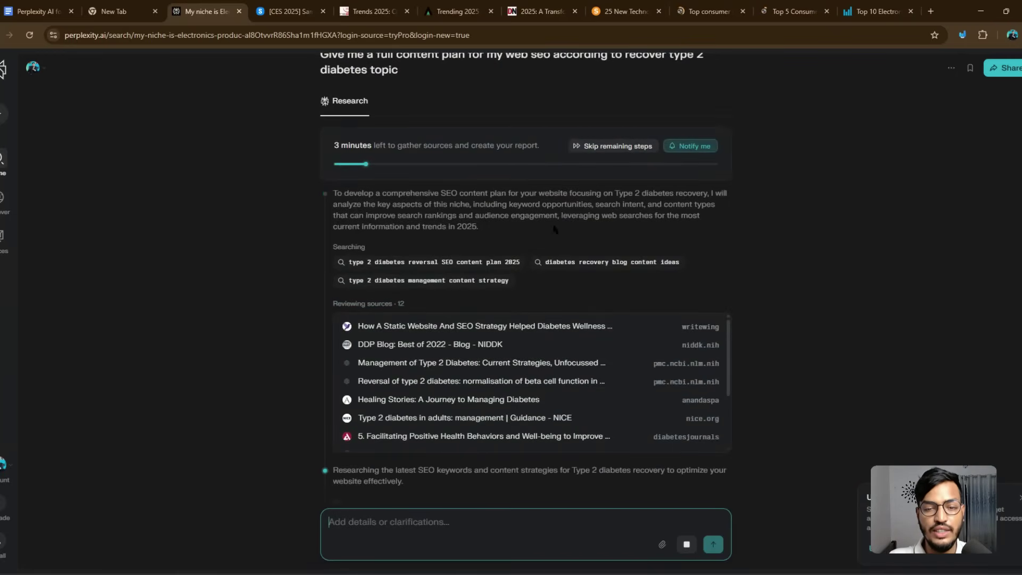
{"action": "scroll", "coordinate": [373, 280], "scroll_direction": "down", "scroll_amount": 2}
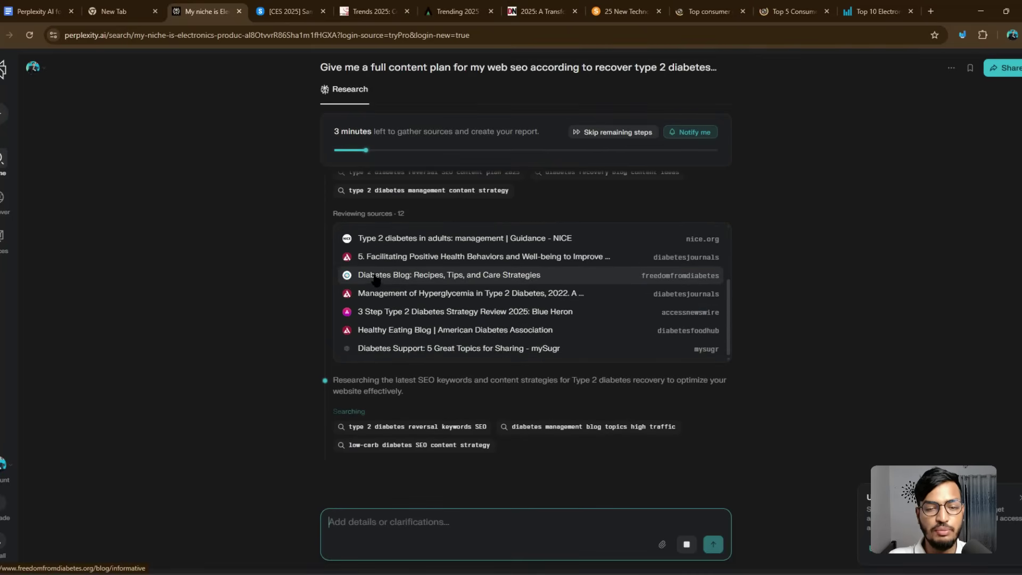
{"action": "scroll", "coordinate": [404, 330], "scroll_direction": "up", "scroll_amount": 2}
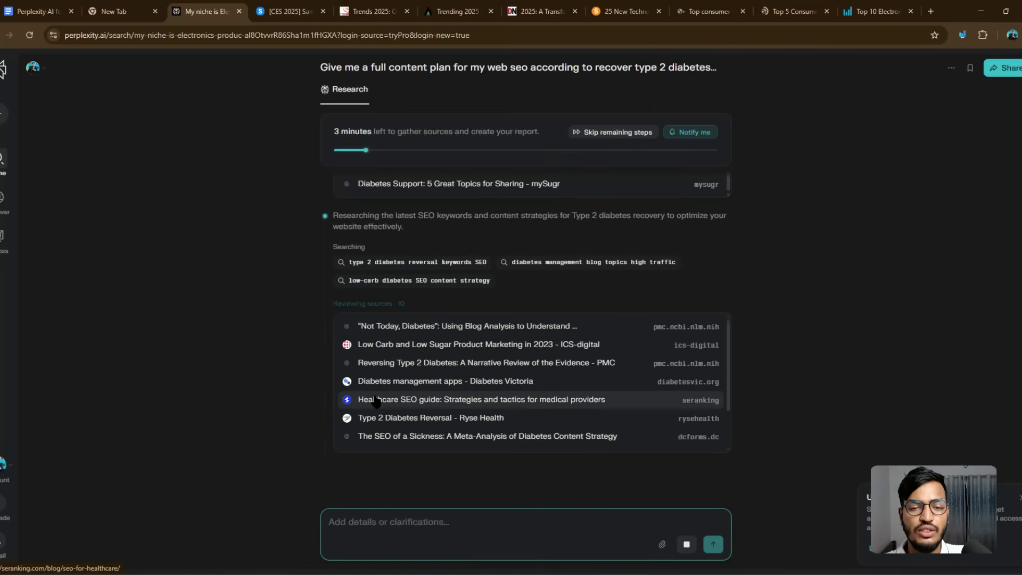
{"action": "scroll", "coordinate": [194, 415], "scroll_direction": "up", "scroll_amount": 5}
{"action": "scroll", "coordinate": [193, 414], "scroll_direction": "up", "scroll_amount": 3}
Loop the 'Perplexity AI for Blog Topic Ideas' title in red, then check the diabetes research sources
{"action": "left_click", "coordinate": [37, 11]}
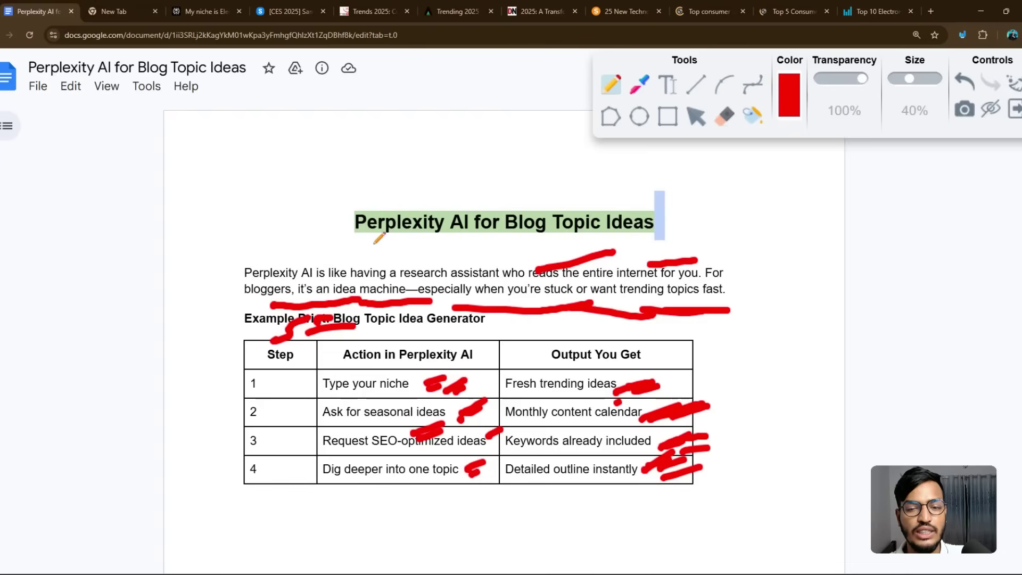
{"action": "mouse_move", "coordinate": [453, 247]}
{"action": "left_mouse_down"}
{"action": "mouse_move", "coordinate": [520, 154]}
{"action": "mouse_move", "coordinate": [203, 211]}
{"action": "left_mouse_up"}
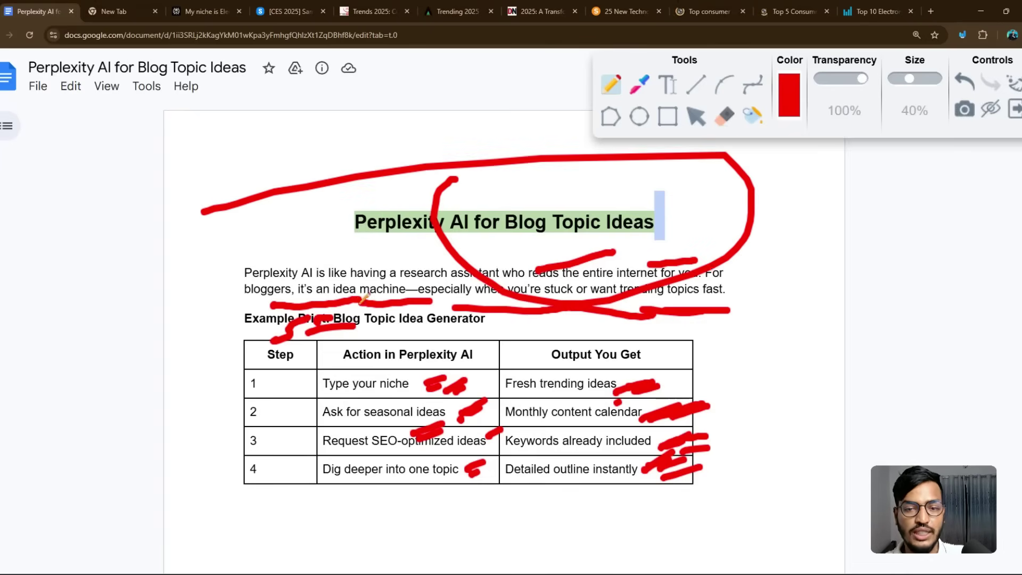
{"action": "left_click", "coordinate": [299, 7]}
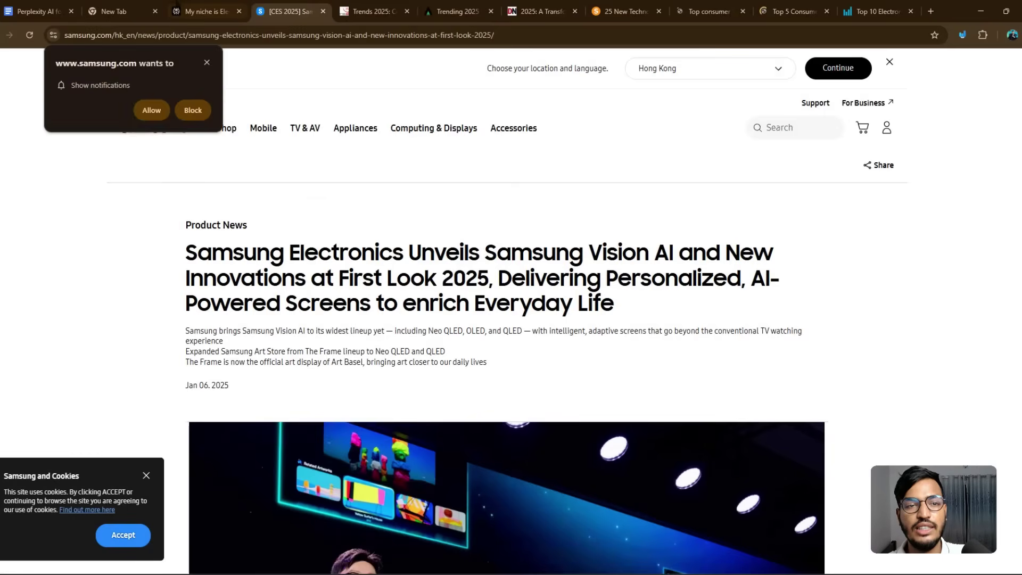
{"action": "left_click", "coordinate": [205, 12]}
{"action": "scroll", "coordinate": [368, 268], "scroll_direction": "down", "scroll_amount": 5}
{"action": "scroll", "coordinate": [368, 268], "scroll_direction": "down", "scroll_amount": 1}
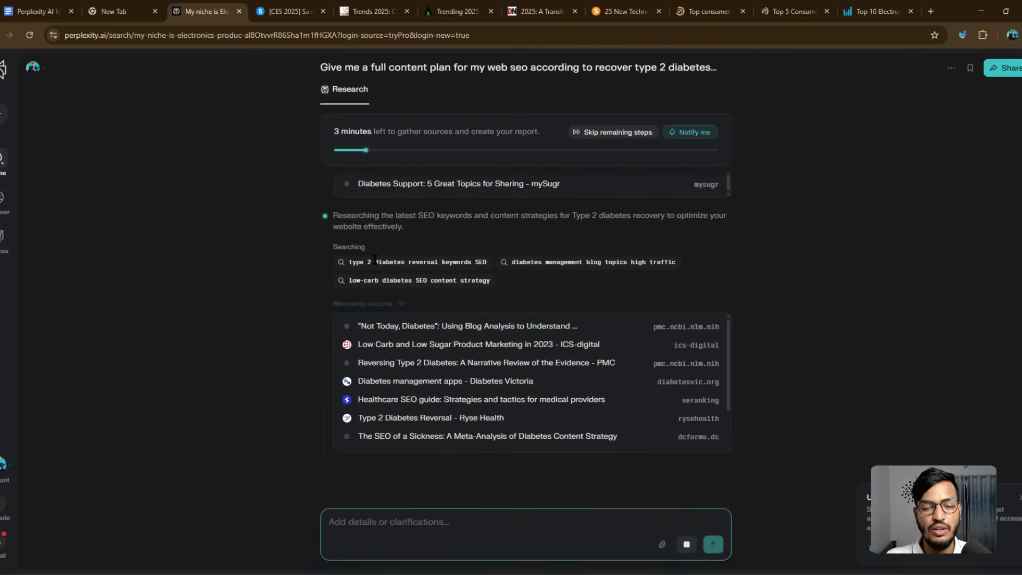
{"action": "scroll", "coordinate": [457, 396], "scroll_direction": "down", "scroll_amount": 3}
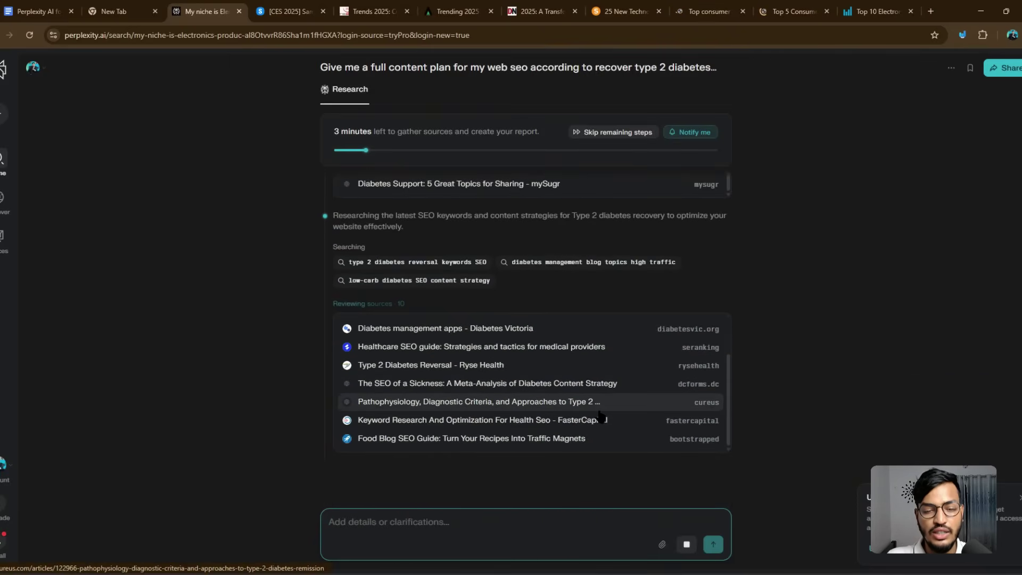